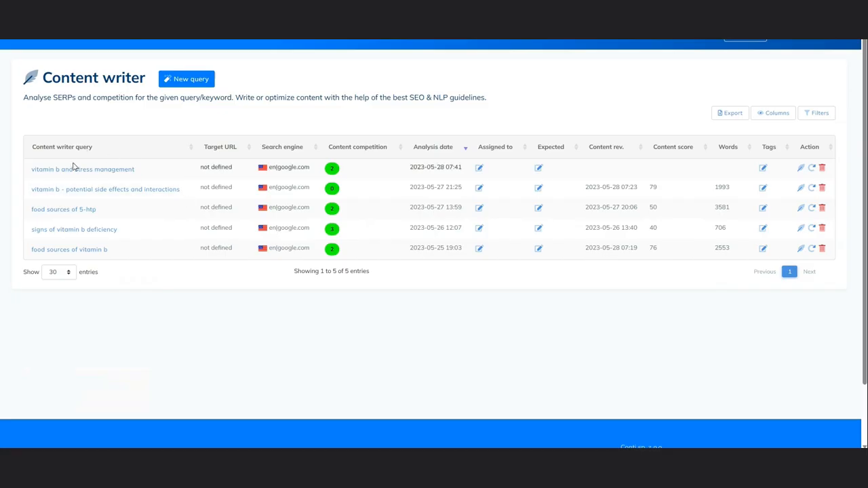
# Open the "vitamin b and stress management" query, exclude the Amazon.com page from the competitors, and continue with the updated selection
pyautogui.tripleClick(73, 169)
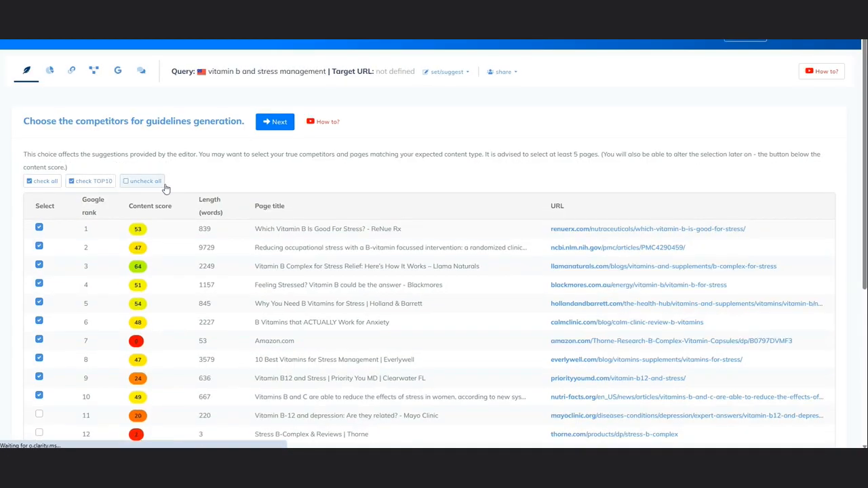
pyautogui.scroll(-2, 260, 231)
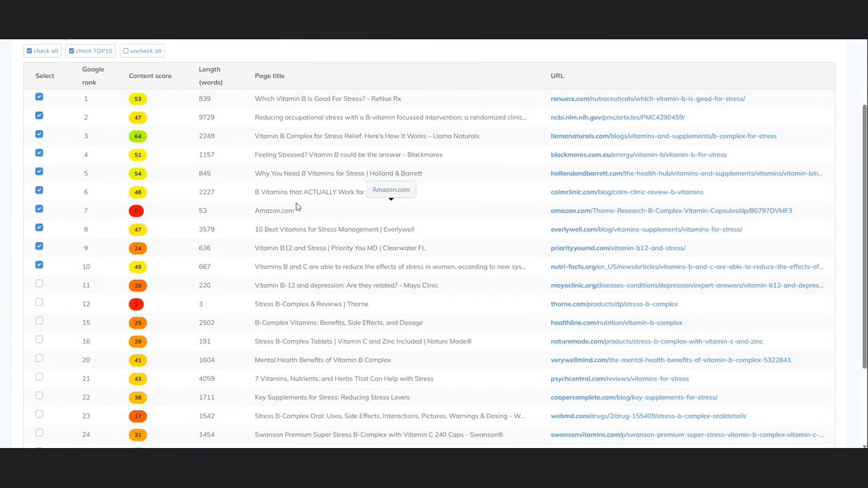
pyautogui.click(39, 211)
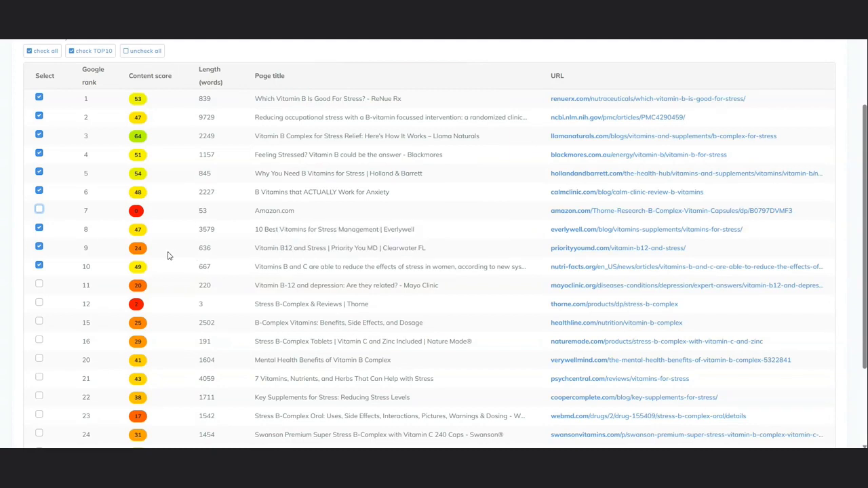
pyautogui.scroll(-3, 273, 204)
pyautogui.scroll(3, 284, 208)
pyautogui.scroll(-3, 284, 209)
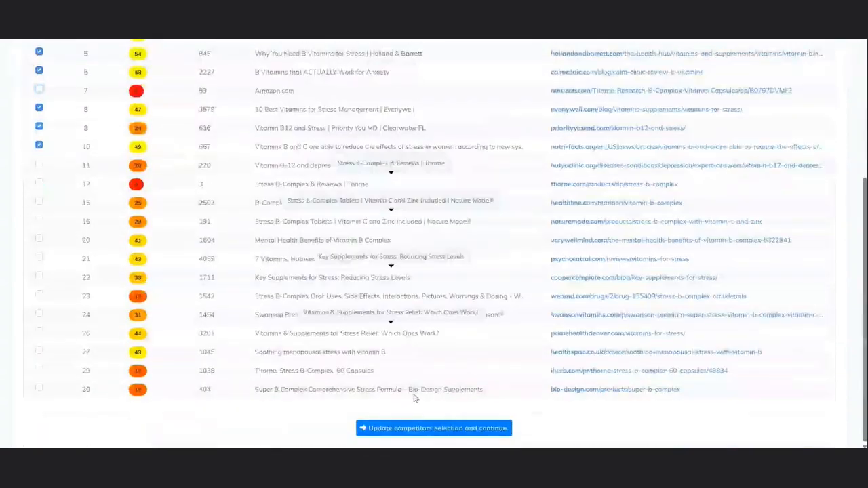
pyautogui.click(415, 428)
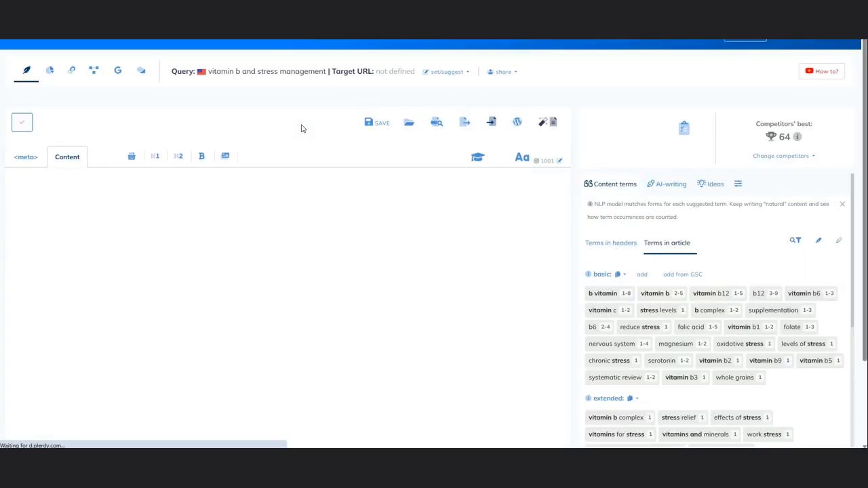
pyautogui.moveTo(210, 72); pyautogui.dragTo(508, 174)
pyautogui.scroll(3, 511, 179)
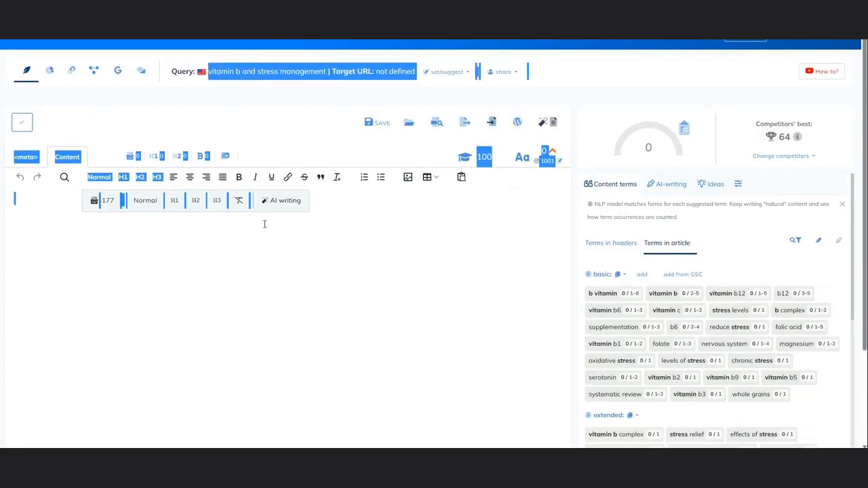
pyautogui.click(281, 304)
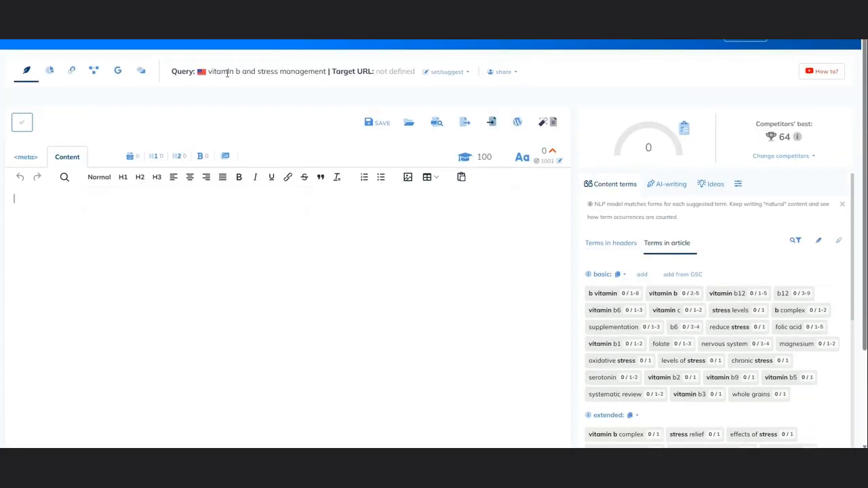
# Copy the query text "vitamin b and stress management" into both the meta title and the meta description
pyautogui.moveTo(208, 73); pyautogui.dragTo(328, 72)
pyautogui.hotkey('ctrl', 'c')
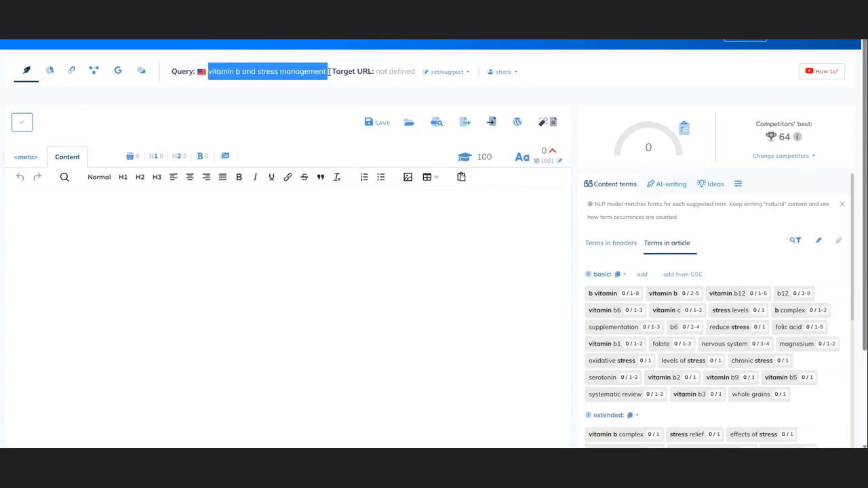
pyautogui.click(25, 157)
pyautogui.click(153, 192)
pyautogui.hotkey('ctrl', 'v')
pyautogui.click(181, 284)
pyautogui.hotkey('ctrl', 'v')
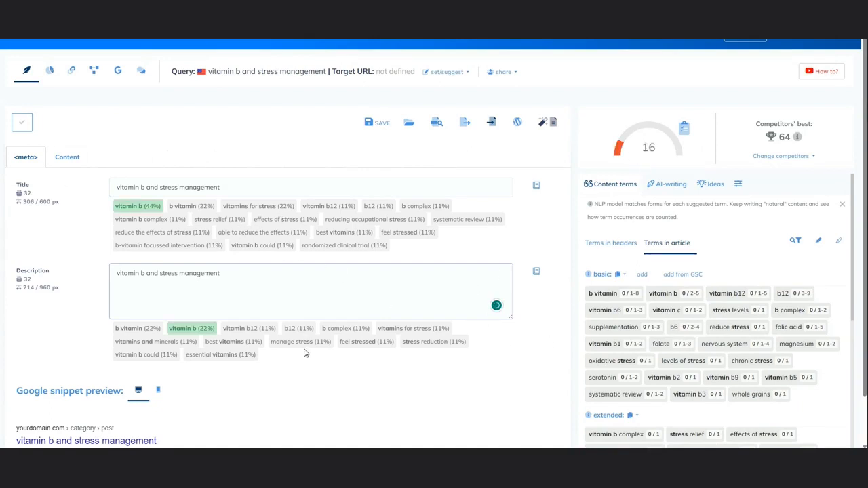
# Return to the article content and open the advanced AI-writing template for a One-click Long-form article
pyautogui.click(67, 157)
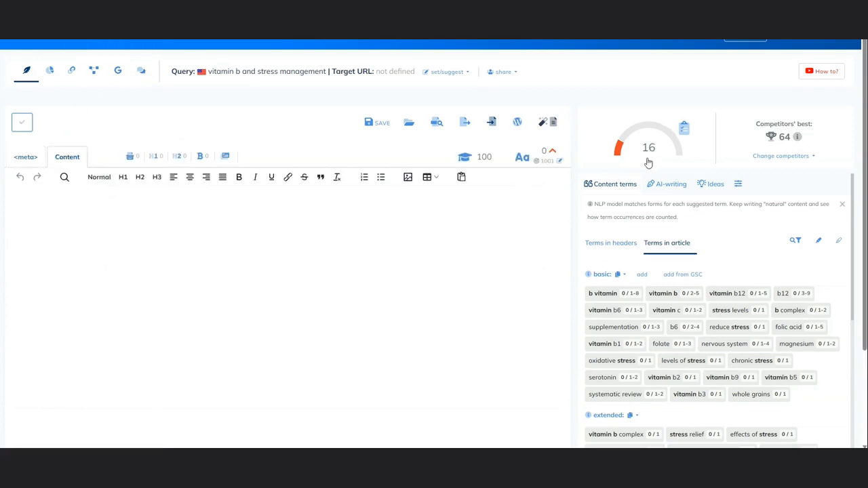
pyautogui.click(678, 184)
pyautogui.scroll(-1, 765, 312)
pyautogui.scroll(-6, 764, 312)
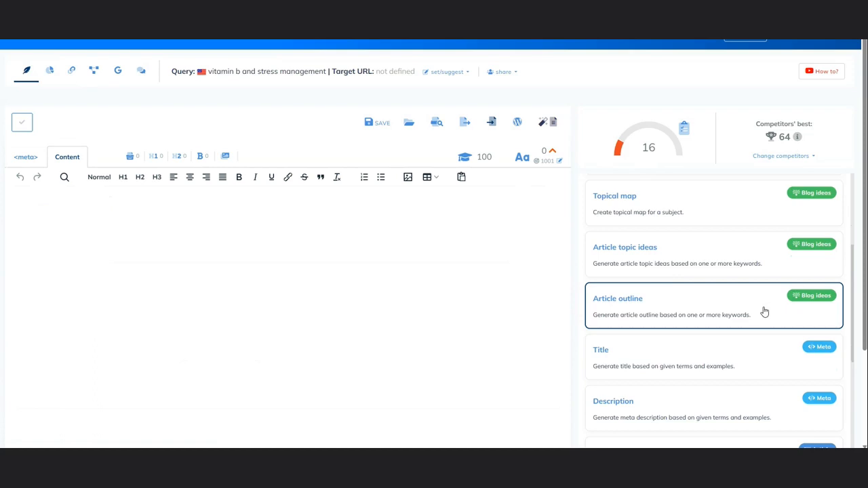
pyautogui.scroll(-2, 764, 312)
pyautogui.scroll(2, 764, 312)
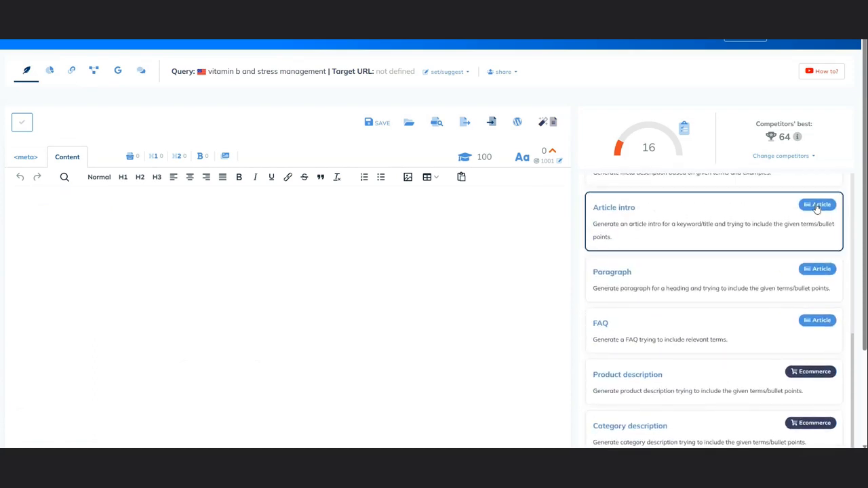
pyautogui.scroll(6, 689, 241)
pyautogui.click(651, 203)
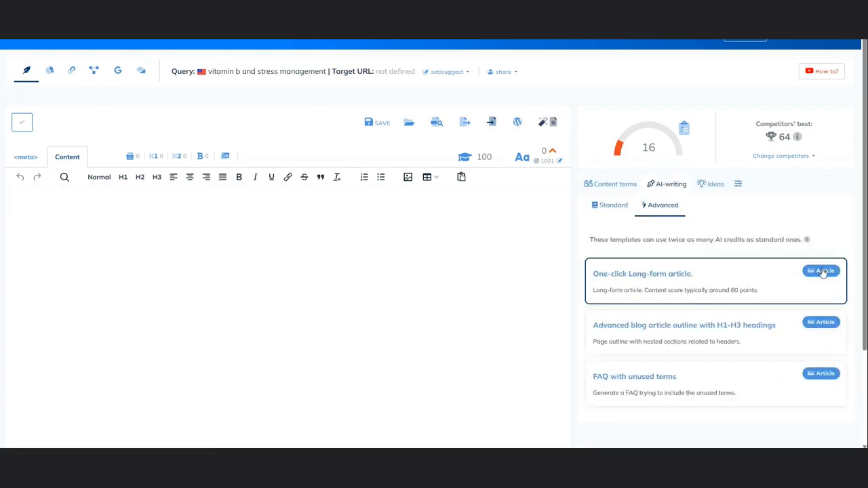
pyautogui.click(823, 272)
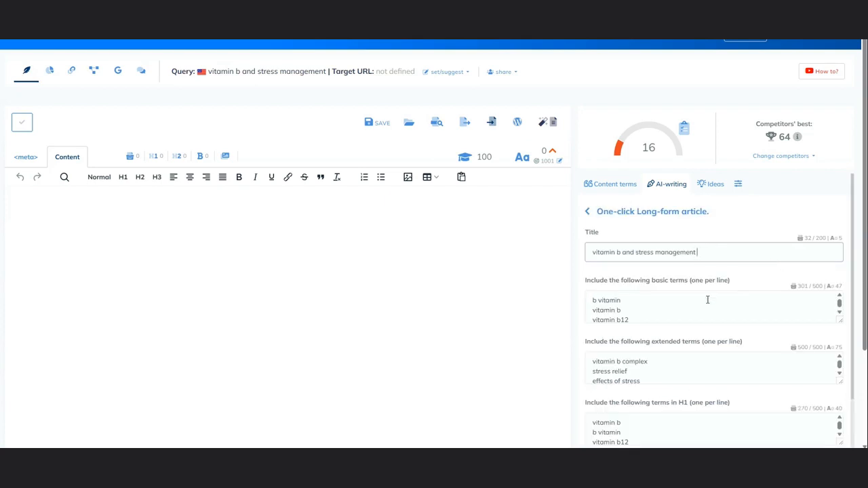
# Review the basic, extended, H1 and H2 terms for the long-form article and choose a neutral tone of voice
pyautogui.scroll(-1, 655, 306)
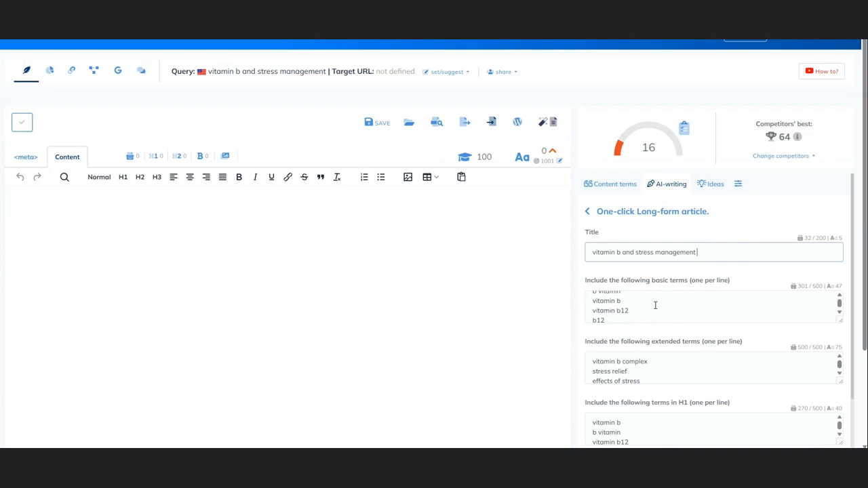
pyautogui.scroll(-3, 726, 274)
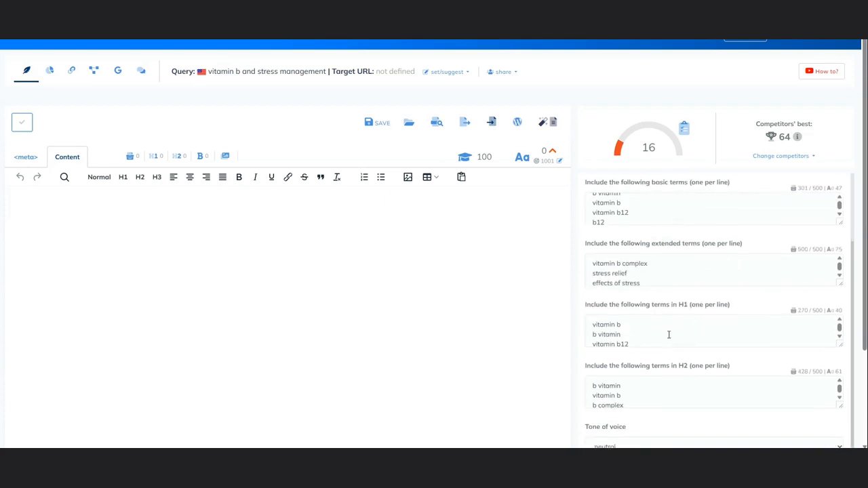
pyautogui.scroll(-1, 655, 378)
pyautogui.scroll(-2, 685, 343)
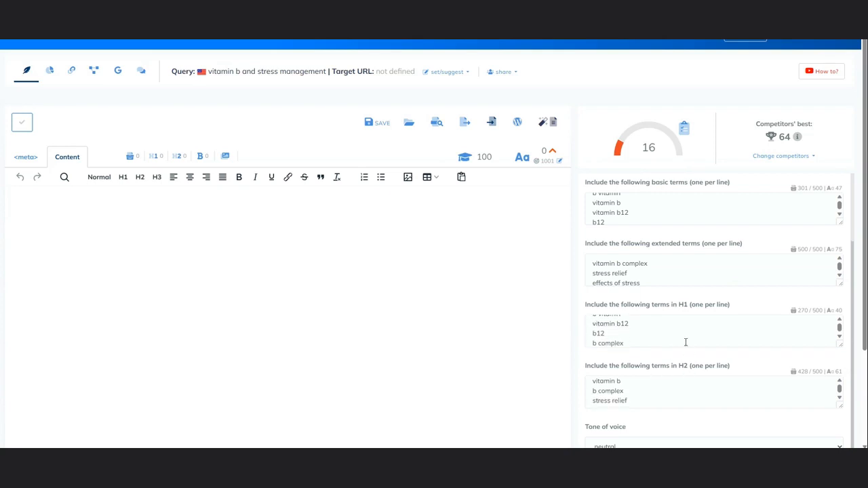
pyautogui.scroll(-3, 729, 326)
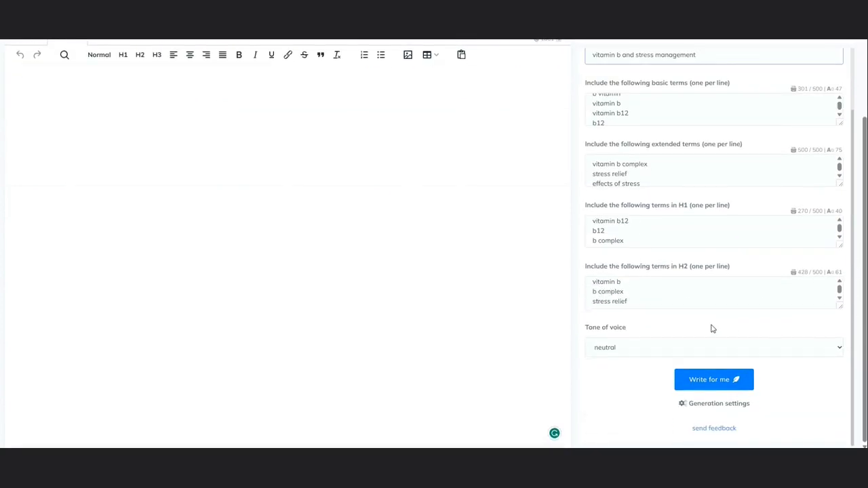
pyautogui.click(658, 348)
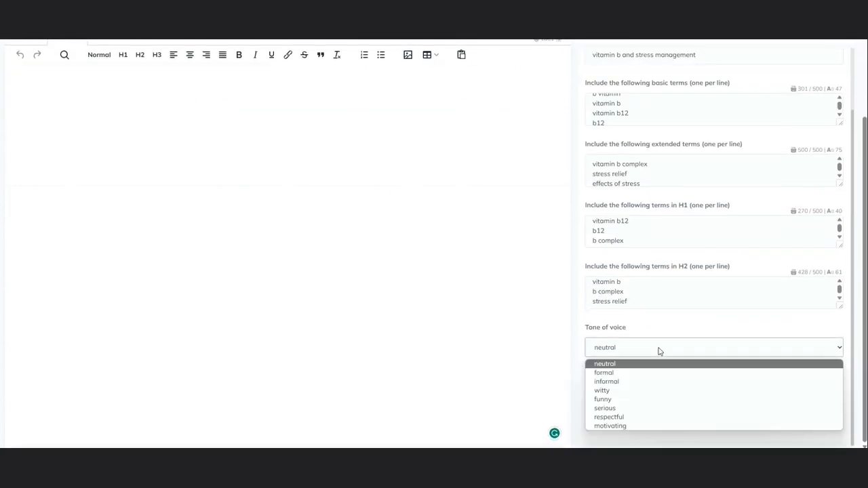
pyautogui.click(607, 369)
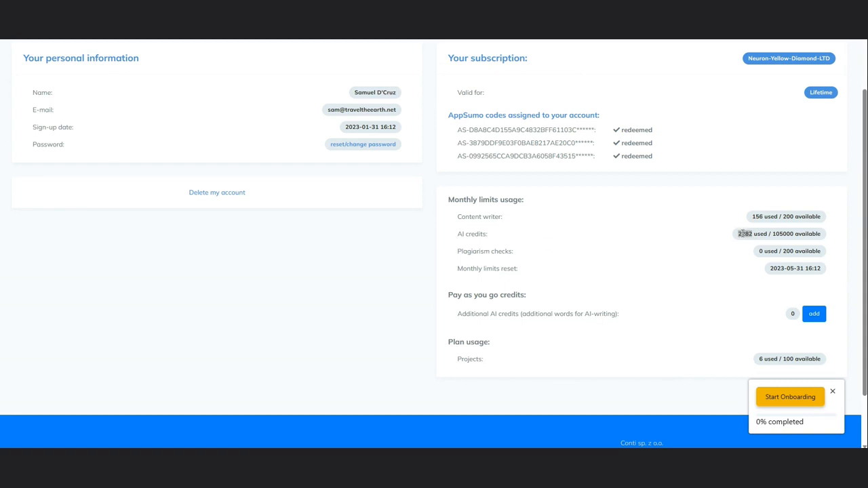
# Check the monthly AI credits usage on the account page and return to the article editor
pyautogui.doubleClick(743, 233)
pyautogui.click(708, 7)
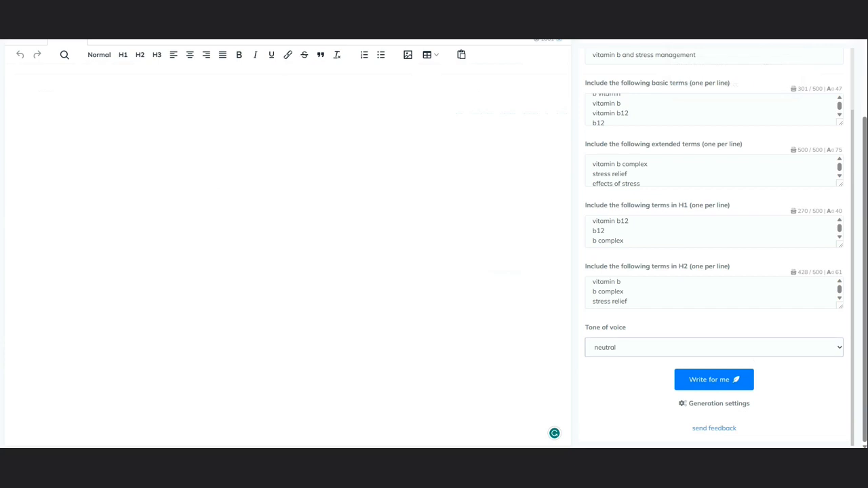
# Generate the long-form article with the prepared title, terms and neutral tone
pyautogui.scroll(3, 554, 215)
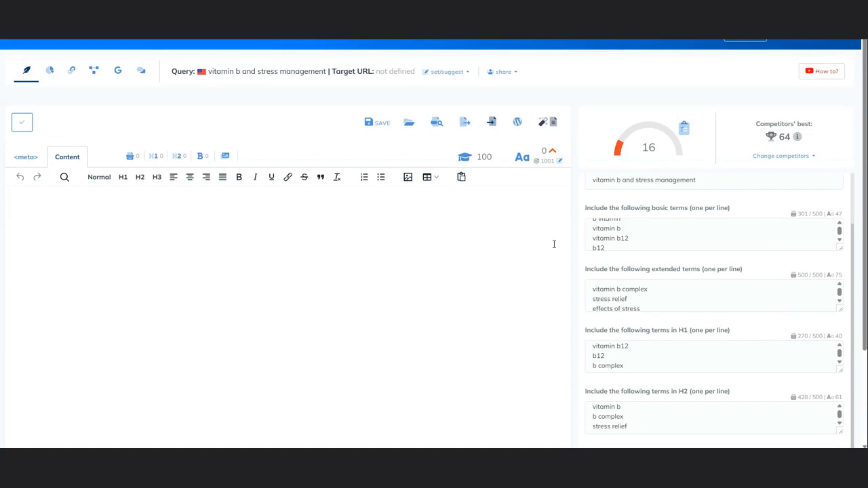
pyautogui.scroll(-3, 488, 298)
pyautogui.scroll(3, 506, 296)
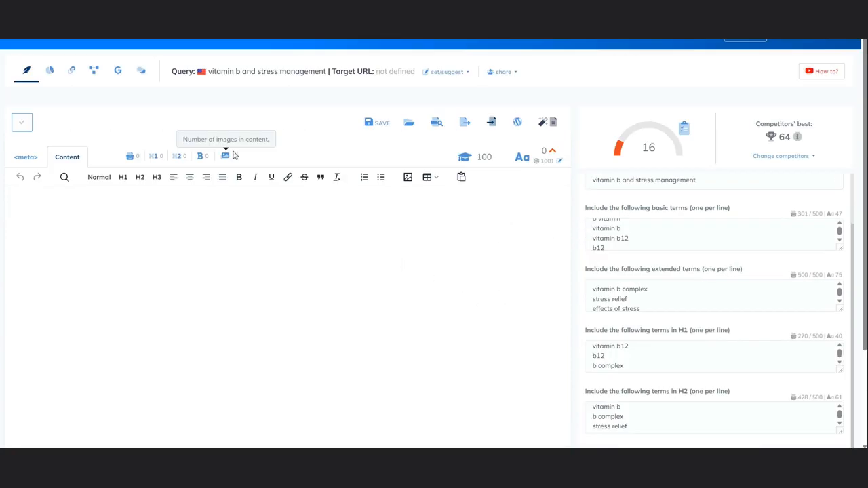
pyautogui.scroll(-2, 693, 288)
pyautogui.scroll(-1, 766, 359)
pyautogui.scroll(-2, 786, 386)
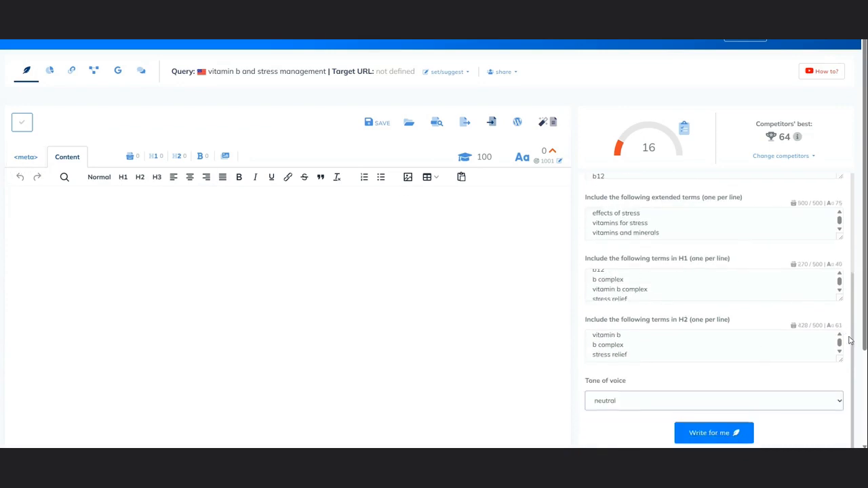
pyautogui.click(714, 433)
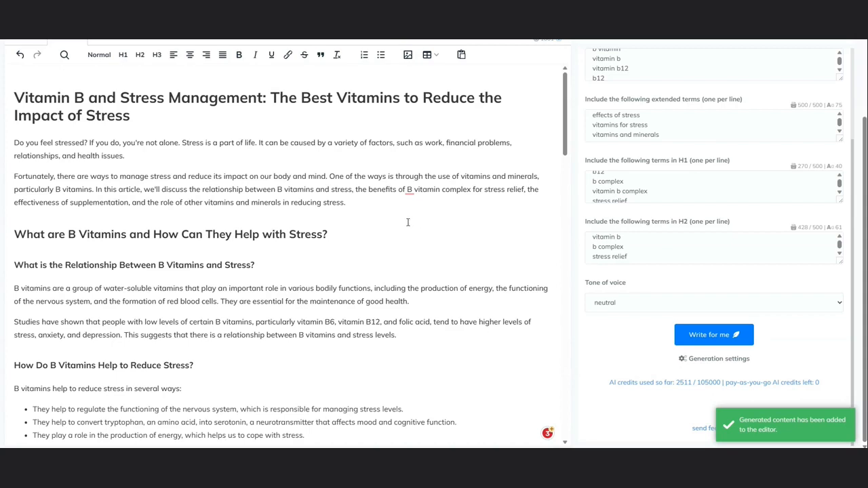
# Skim the generated article from introduction to conclusion, then examine its main title and the content score
pyautogui.scroll(-5, 407, 222)
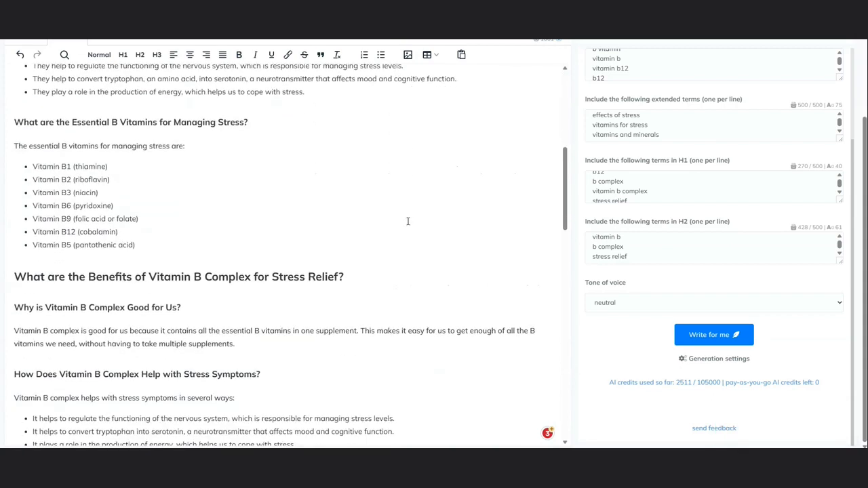
pyautogui.scroll(-15, 402, 226)
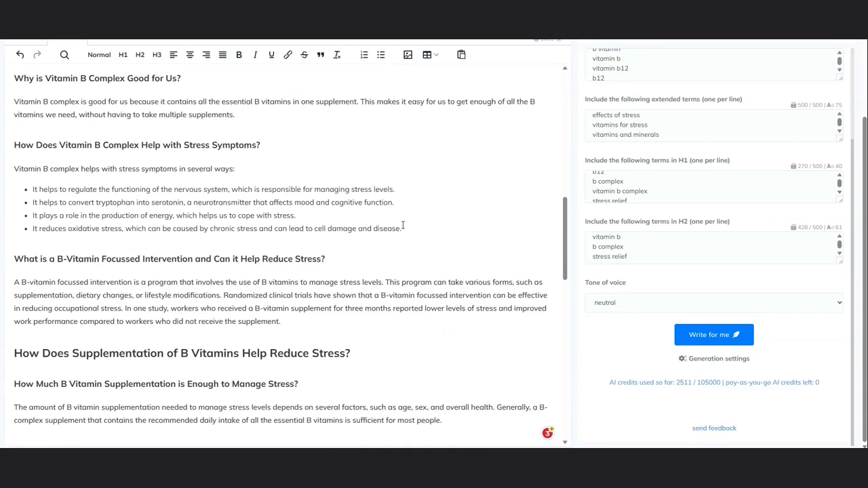
pyautogui.scroll(-3, 403, 225)
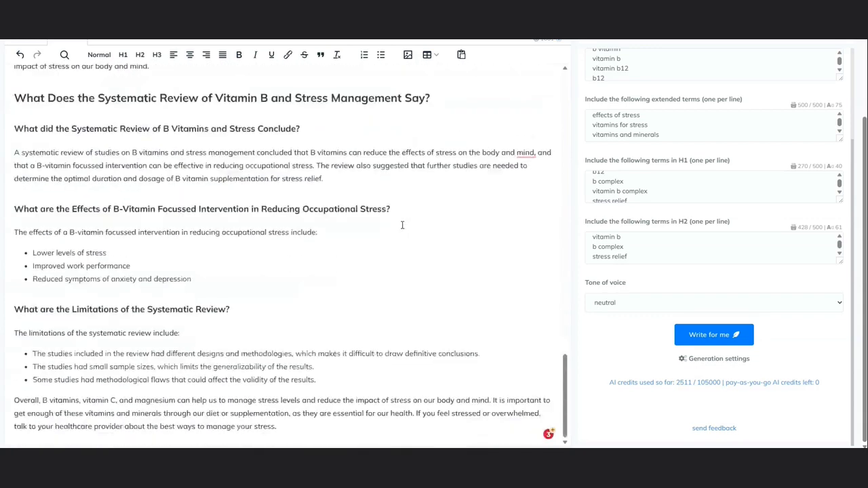
pyautogui.scroll(15, 234, 321)
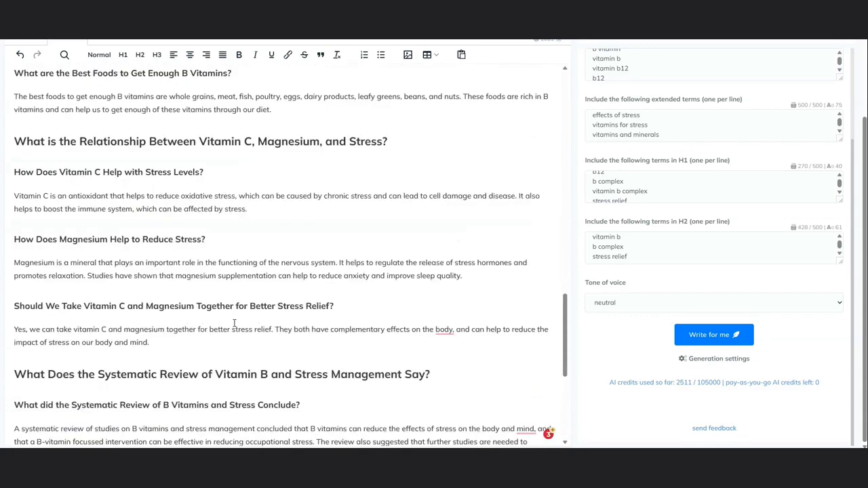
pyautogui.scroll(3, 233, 321)
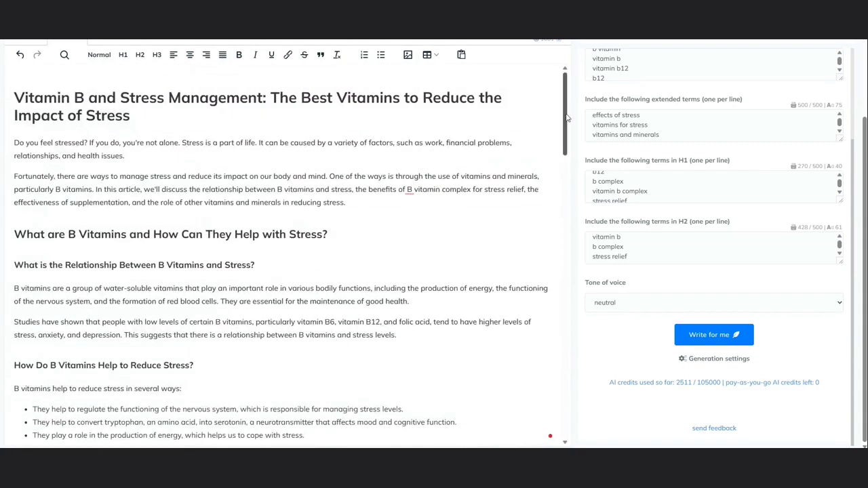
pyautogui.moveTo(566, 116); pyautogui.dragTo(566, 118)
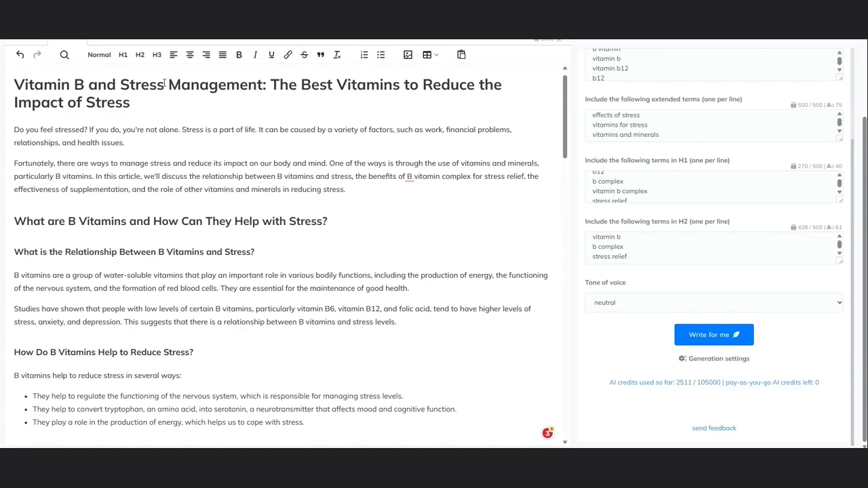
pyautogui.moveTo(15, 84); pyautogui.dragTo(263, 84)
pyautogui.moveTo(271, 85); pyautogui.dragTo(244, 113)
pyautogui.click(232, 119)
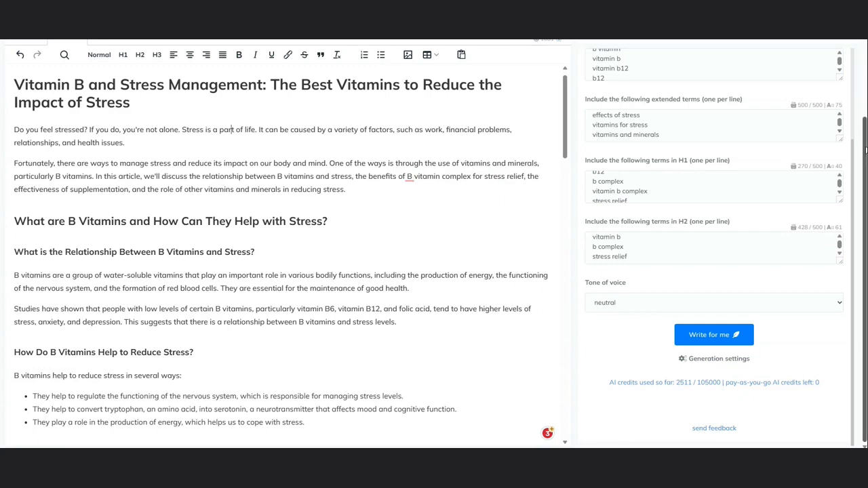
pyautogui.scroll(2, 865, 149)
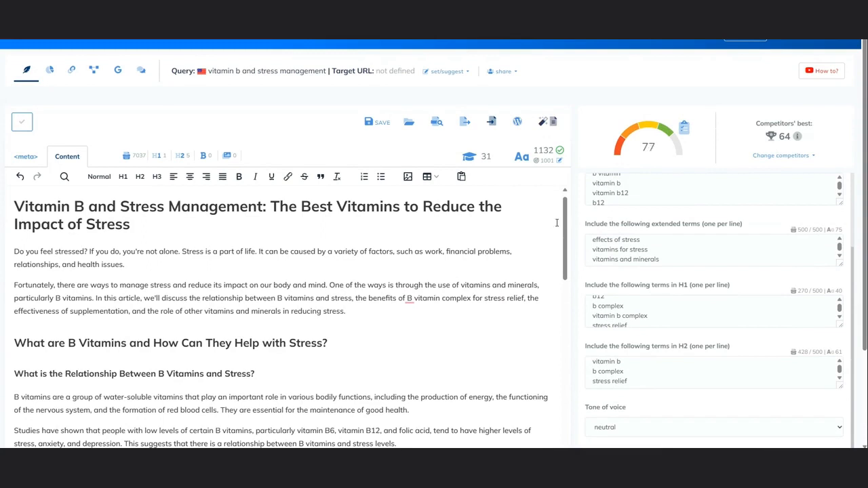
# Examine the headings, paragraphs and bullet lists in the article's first section on B vitamins and stress
pyautogui.scroll(-3, 530, 261)
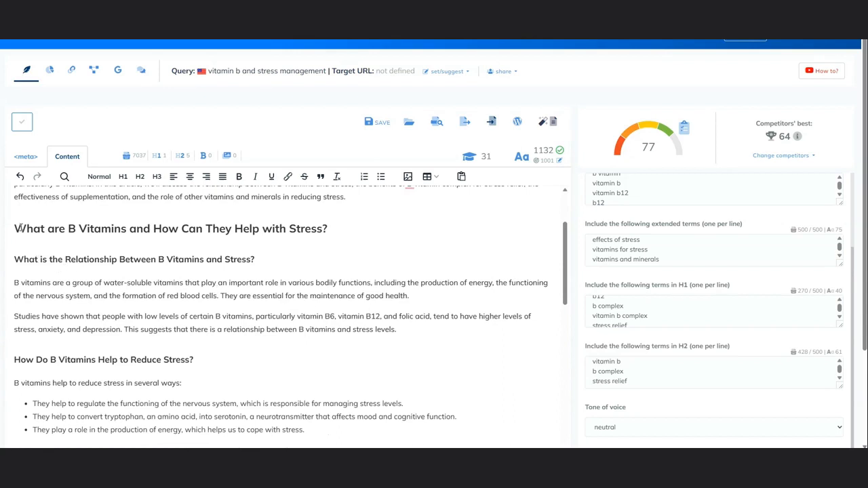
pyautogui.moveTo(15, 229); pyautogui.dragTo(343, 228)
pyautogui.click(353, 228)
pyautogui.scroll(-5, 174, 303)
pyautogui.moveTo(17, 211); pyautogui.dragTo(323, 258)
pyautogui.click(324, 263)
pyautogui.scroll(-2, 305, 271)
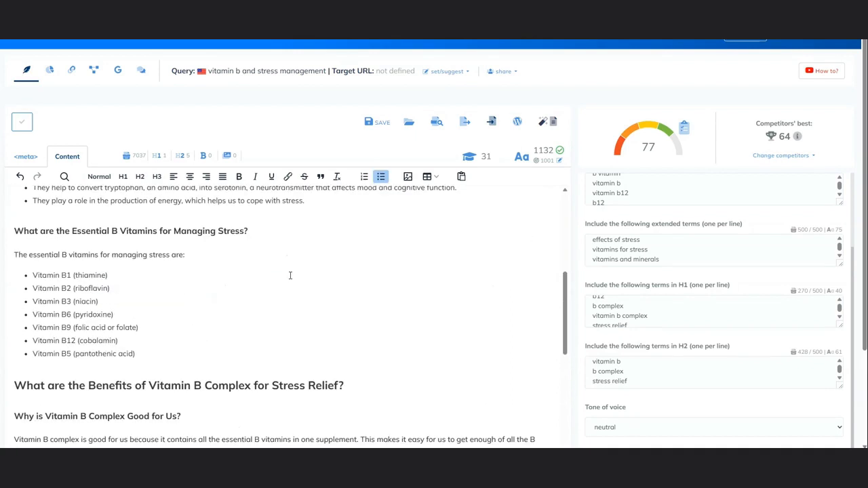
# Examine the list of essential B vitamins for managing stress and the heading on the benefits of vitamin B complex
pyautogui.scroll(-4, 192, 274)
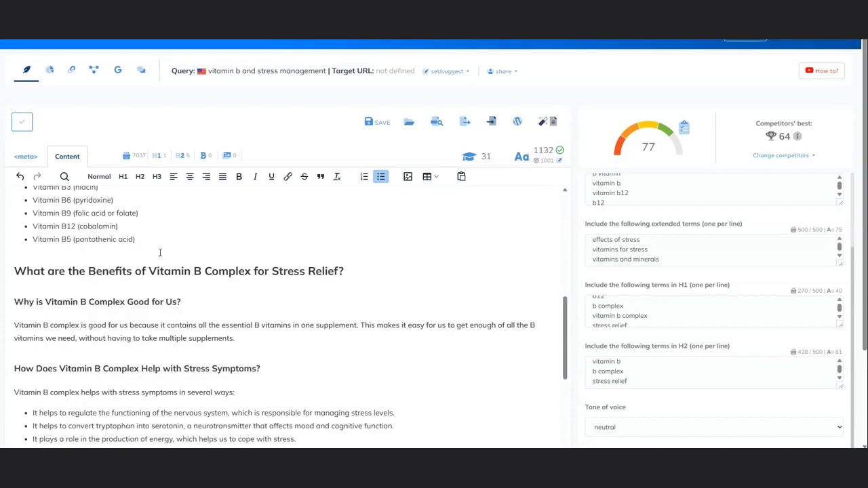
pyautogui.scroll(4, 115, 223)
pyautogui.moveTo(31, 275); pyautogui.dragTo(138, 327)
pyautogui.click(249, 274)
pyautogui.scroll(-2, 223, 272)
pyautogui.scroll(-2, 223, 272)
pyautogui.moveTo(272, 271); pyautogui.dragTo(336, 271)
pyautogui.click(336, 272)
# Skim the remaining article sections from vitamin B complex benefits through supplementation to the systematic review and conclusion
pyautogui.scroll(-4, 187, 258)
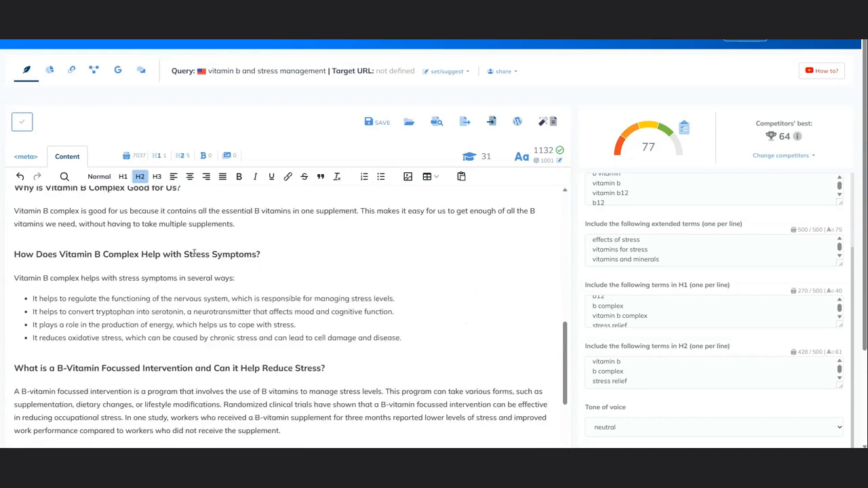
pyautogui.scroll(-6, 217, 323)
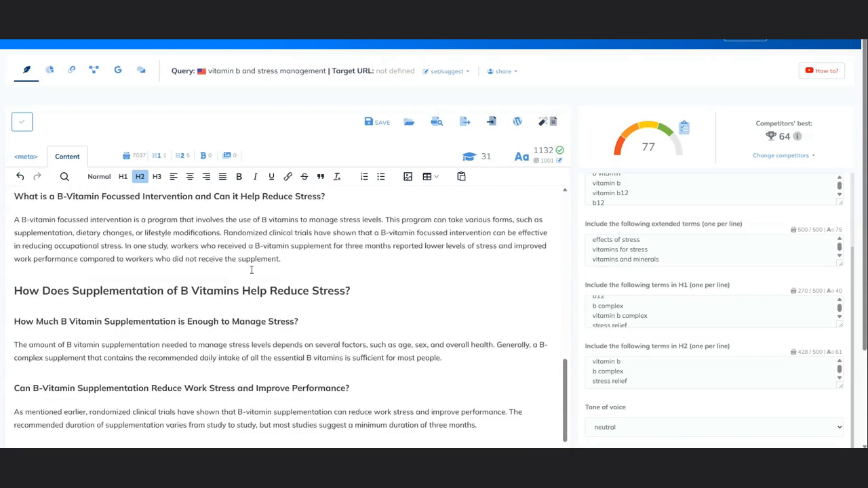
pyautogui.scroll(-15, 292, 300)
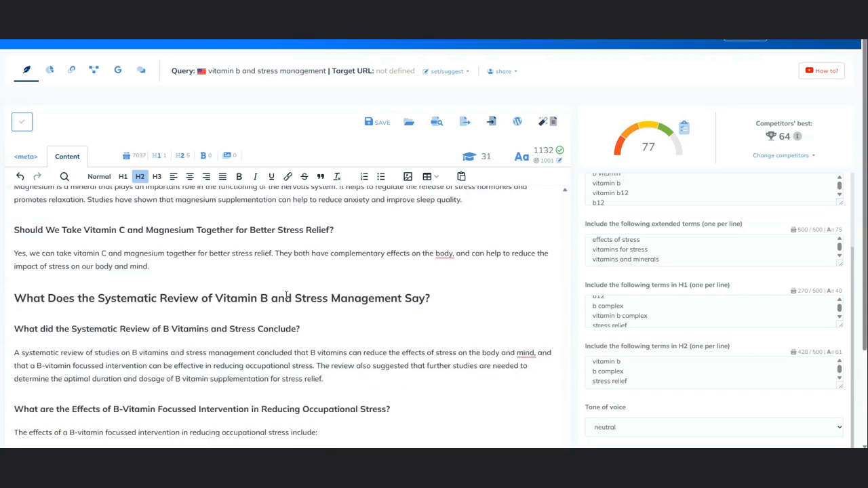
pyautogui.scroll(-3, 286, 295)
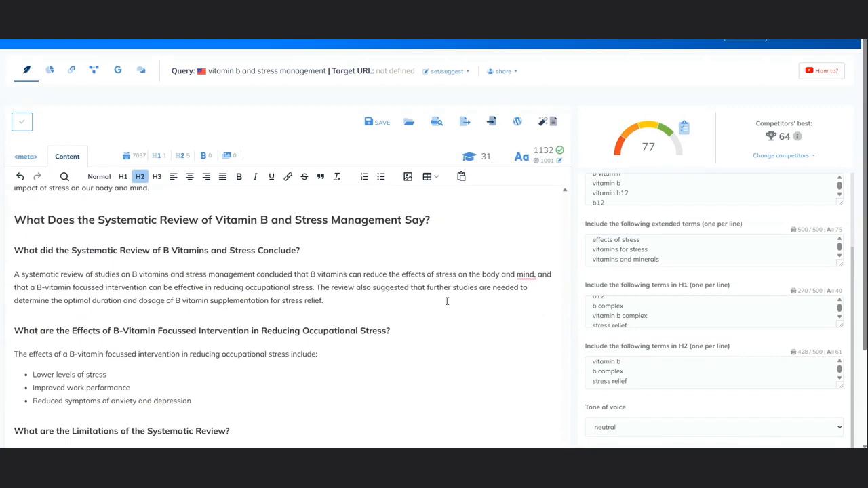
pyautogui.scroll(-3, 249, 373)
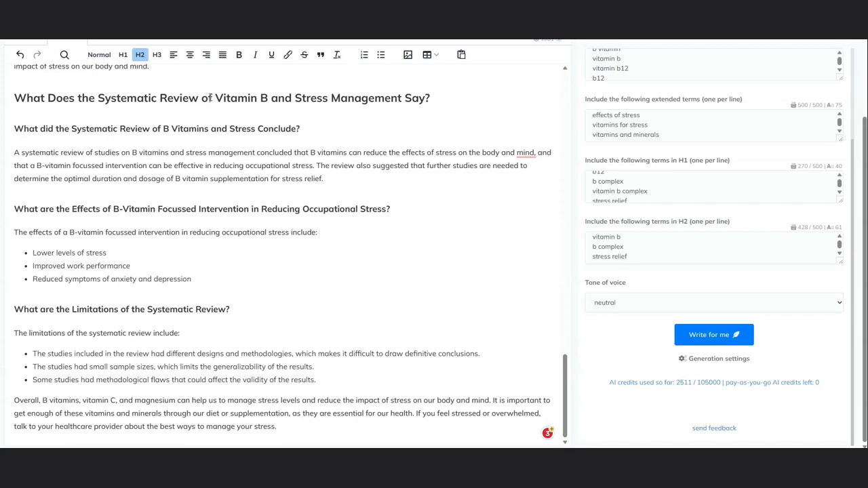
# Examine the main heading, subheadings and wording of the section on the systematic review of vitamin B and stress management
pyautogui.moveTo(60, 128); pyautogui.dragTo(180, 127)
pyautogui.click(183, 128)
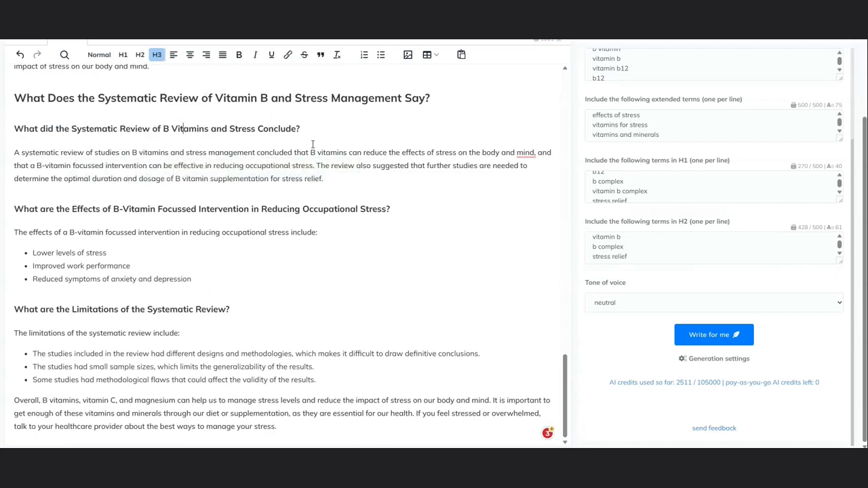
pyautogui.scroll(3, 159, 199)
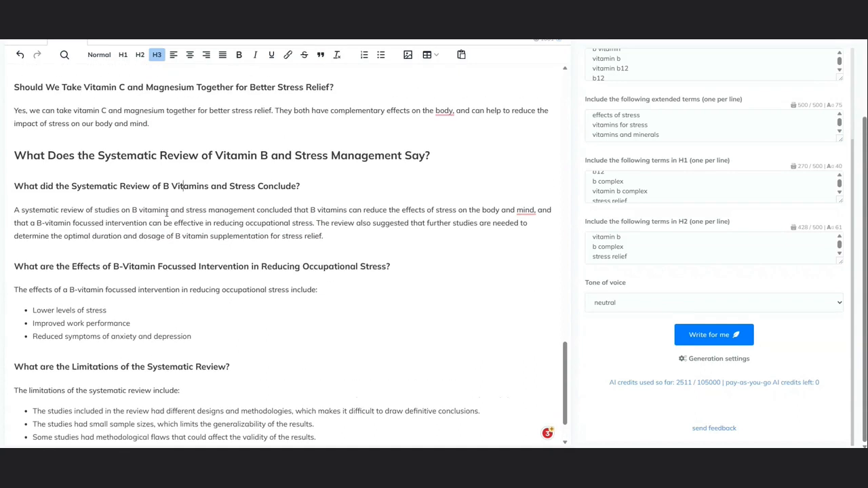
pyautogui.moveTo(14, 212); pyautogui.dragTo(303, 279)
pyautogui.click(303, 280)
pyautogui.doubleClick(129, 212)
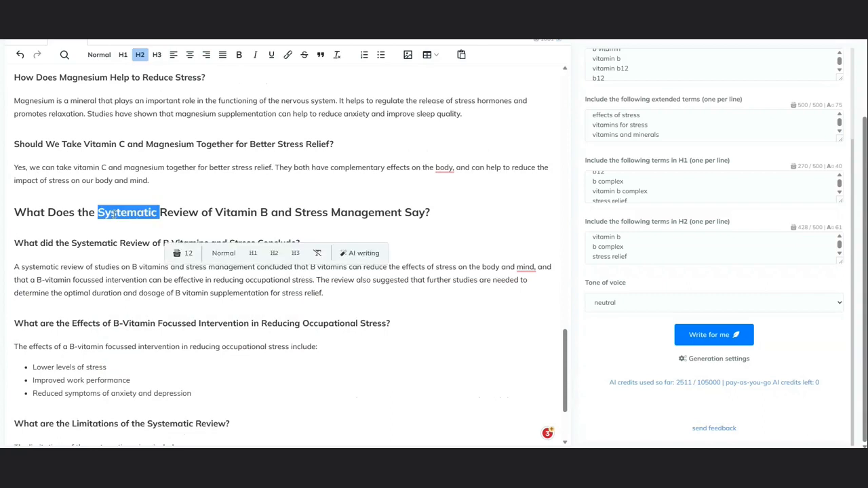
pyautogui.click(174, 212)
pyautogui.doubleClick(174, 212)
pyautogui.doubleClick(129, 212)
pyautogui.click(217, 213)
pyautogui.scroll(1, 264, 213)
# Leave the one-click article template and examine how often the basic and extended content terms are used in the article
pyautogui.scroll(5, 264, 212)
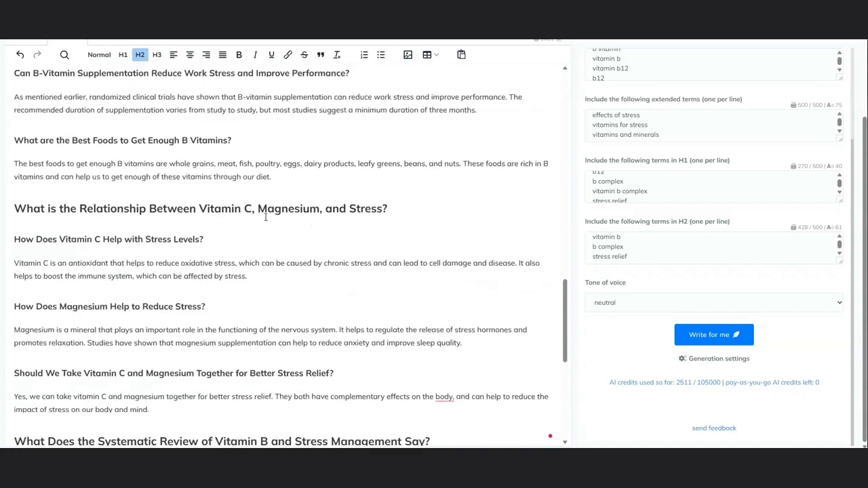
pyautogui.scroll(10, 485, 207)
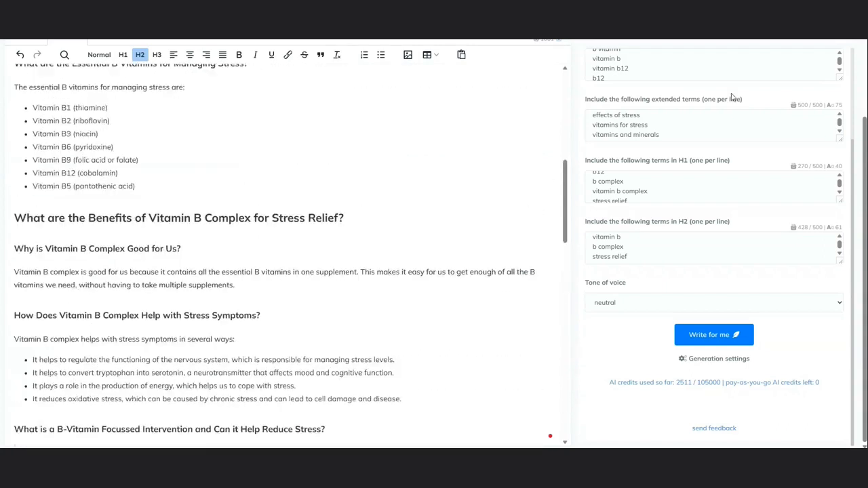
pyautogui.scroll(1, 479, 200)
pyautogui.scroll(3, 721, 220)
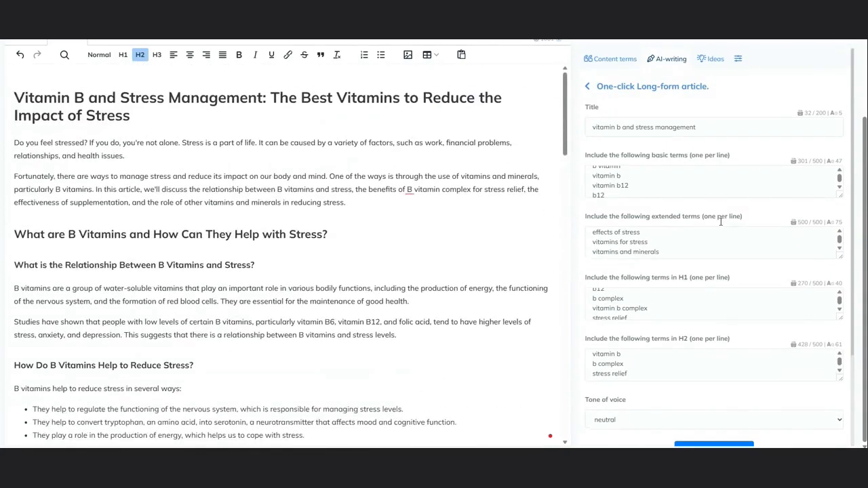
pyautogui.click(587, 87)
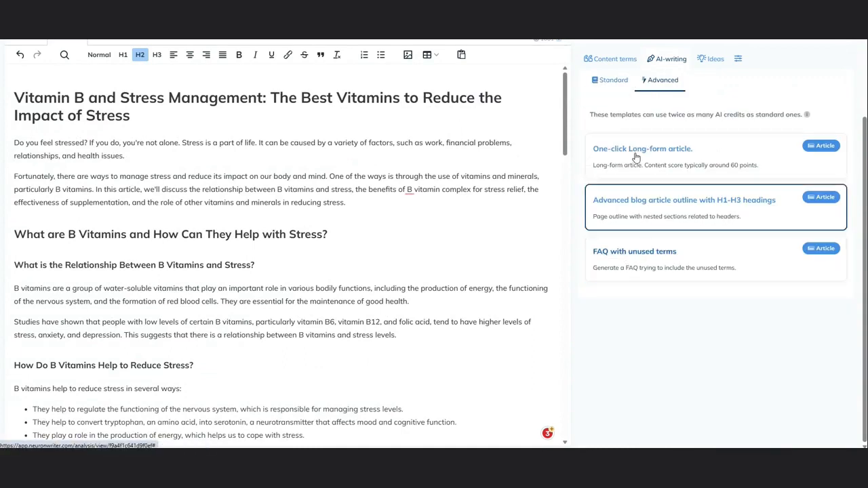
pyautogui.click(613, 59)
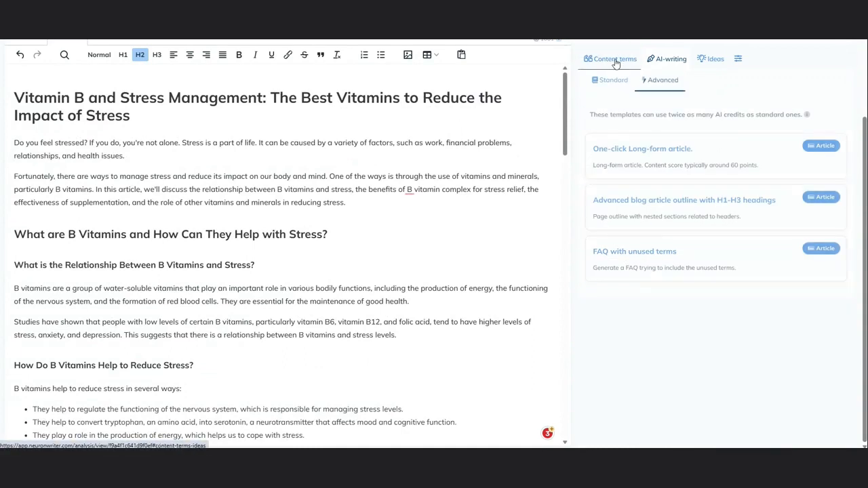
pyautogui.scroll(-3, 847, 194)
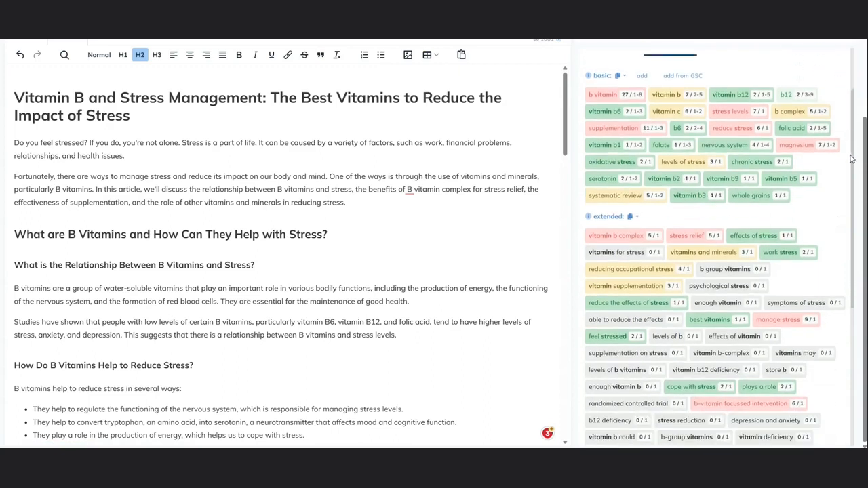
pyautogui.scroll(3, 746, 150)
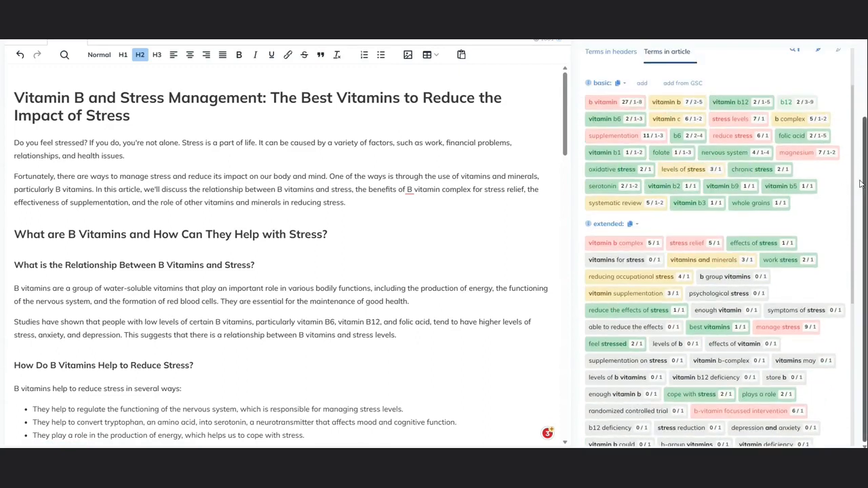
pyautogui.scroll(-5, 853, 178)
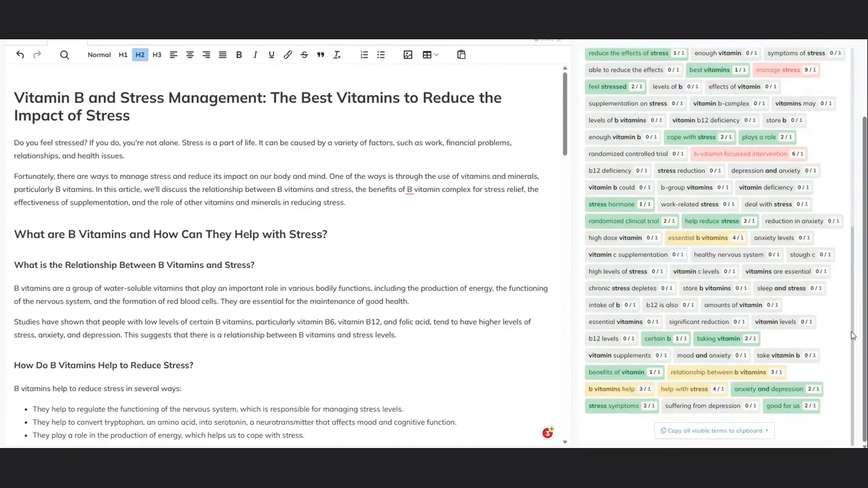
pyautogui.scroll(5, 853, 325)
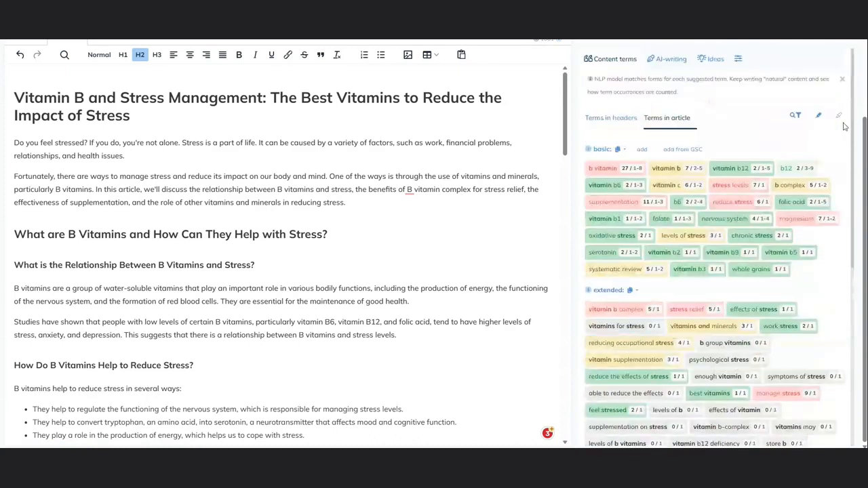
# Check which suggested H1 and H2 terms the headers use, and return to the terms used in the article
pyautogui.click(609, 119)
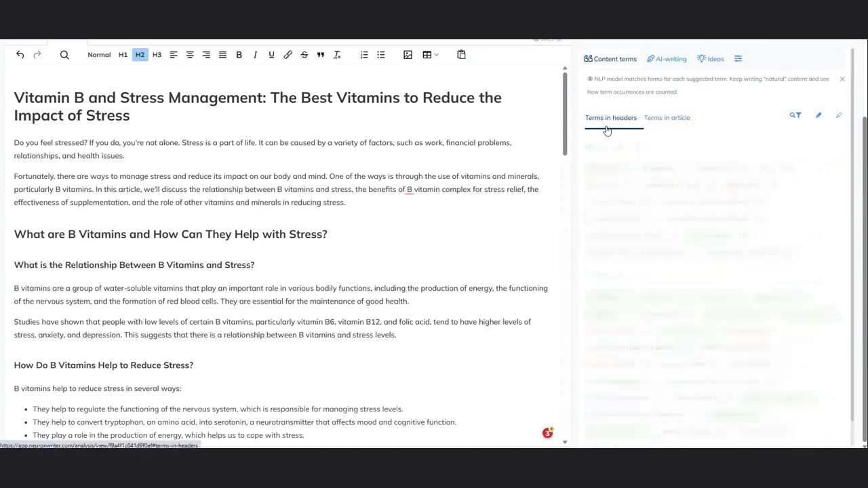
pyautogui.scroll(-1, 685, 332)
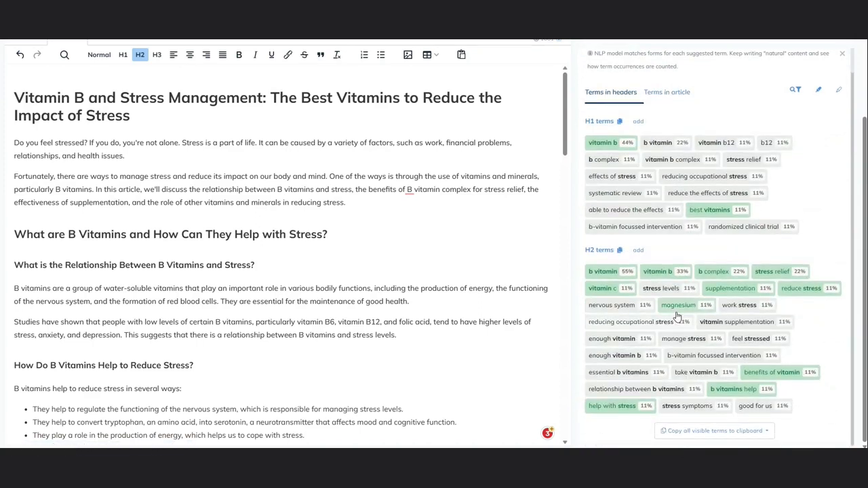
pyautogui.click(670, 95)
pyautogui.scroll(1, 780, 118)
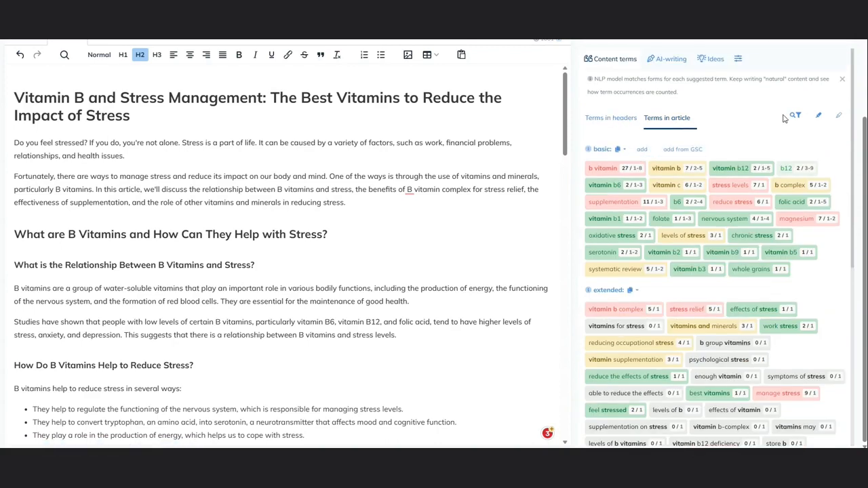
# Open the "FAQ with unused terms" AI-writing template and add the line "FAQs" after the article's concluding paragraph
pyautogui.click(668, 59)
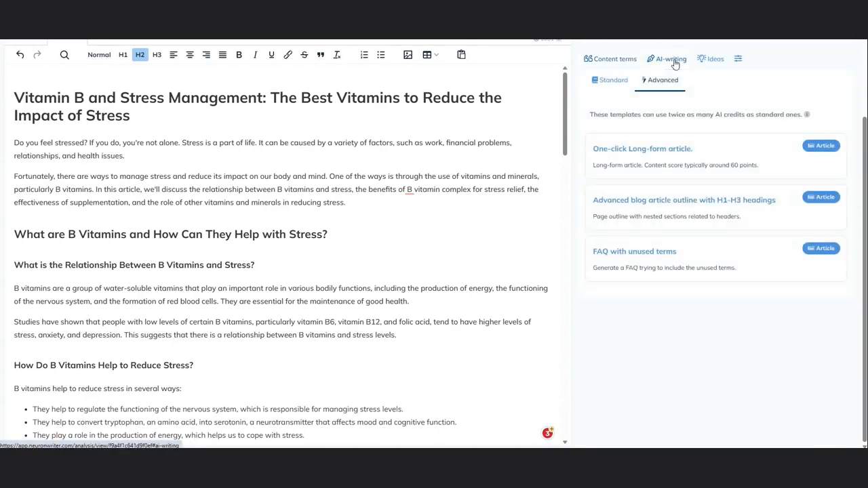
pyautogui.click(823, 249)
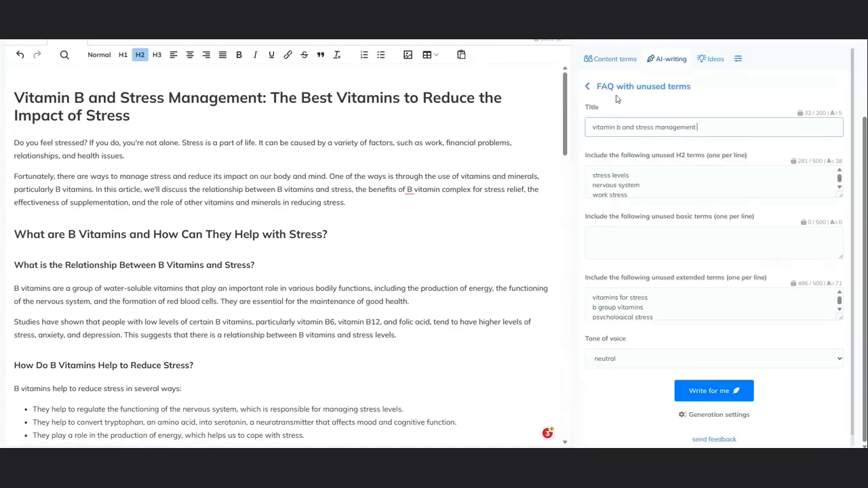
pyautogui.scroll(-10, 366, 258)
pyautogui.scroll(-2, 370, 269)
pyautogui.click(300, 429)
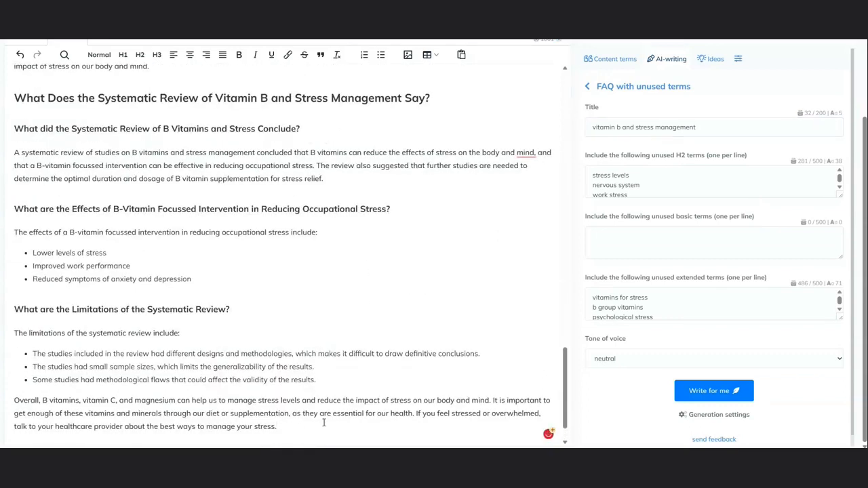
pyautogui.press('Return')
pyautogui.write('FAQs')
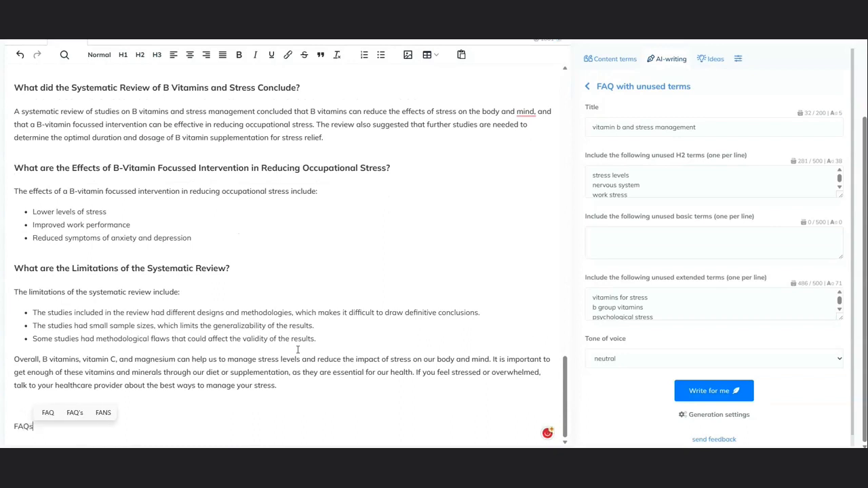
# Format the "FAQs" line as an H2 heading and place the insertion point for the FAQ content
pyautogui.scroll(-1, 285, 380)
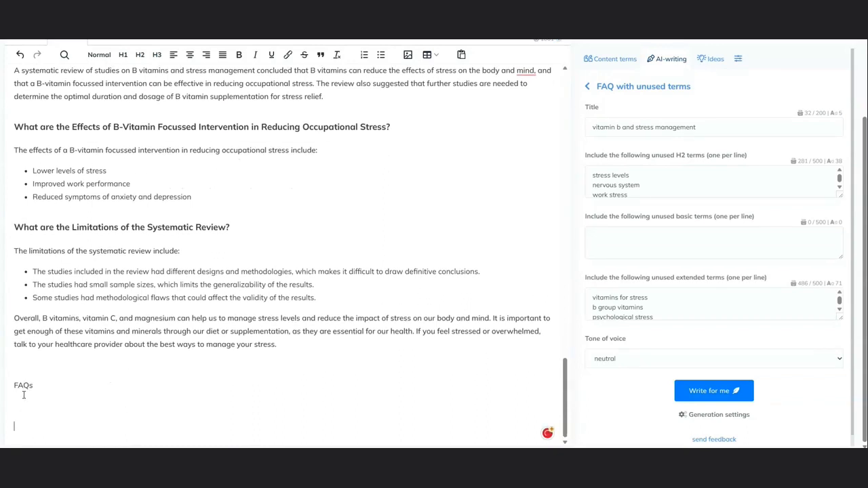
pyautogui.doubleClick(16, 384)
pyautogui.click(134, 56)
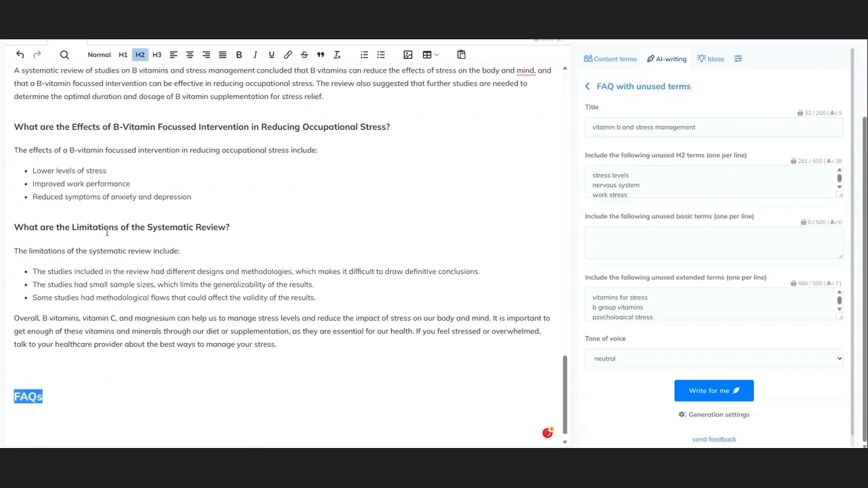
pyautogui.click(30, 395)
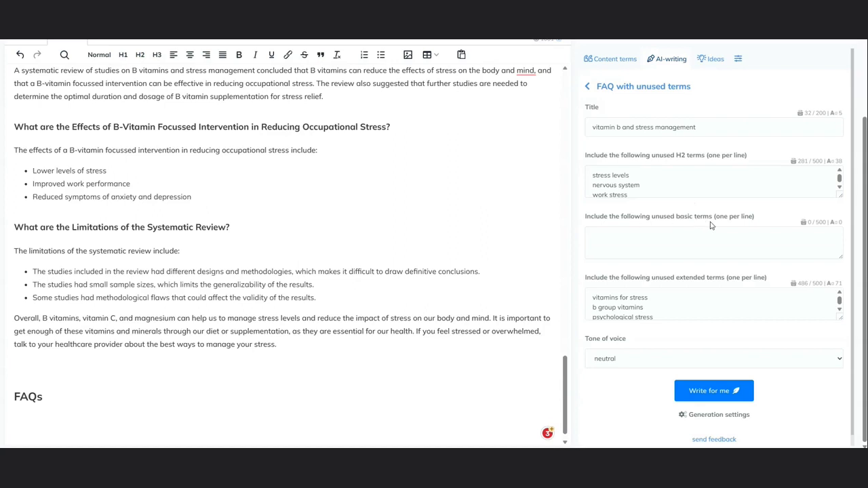
# Generate the FAQ from the unused terms in a neutral tone and remove the blank line above the "FAQs" heading
pyautogui.scroll(-5, 676, 303)
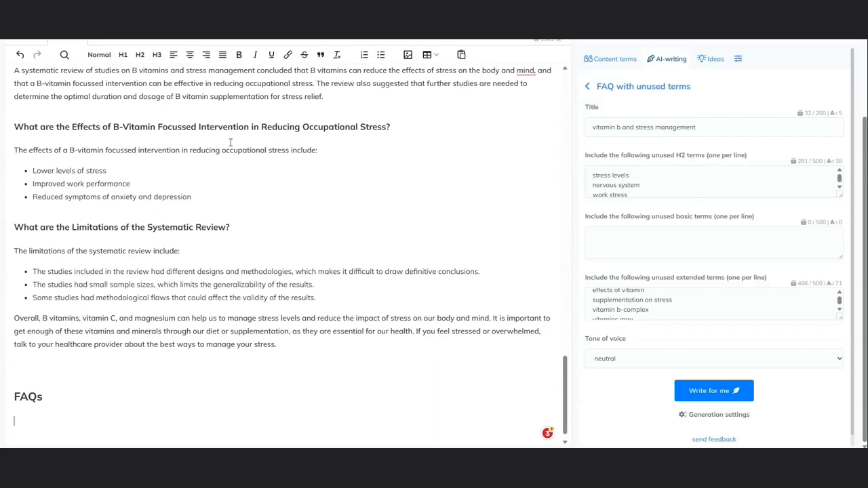
pyautogui.click(698, 391)
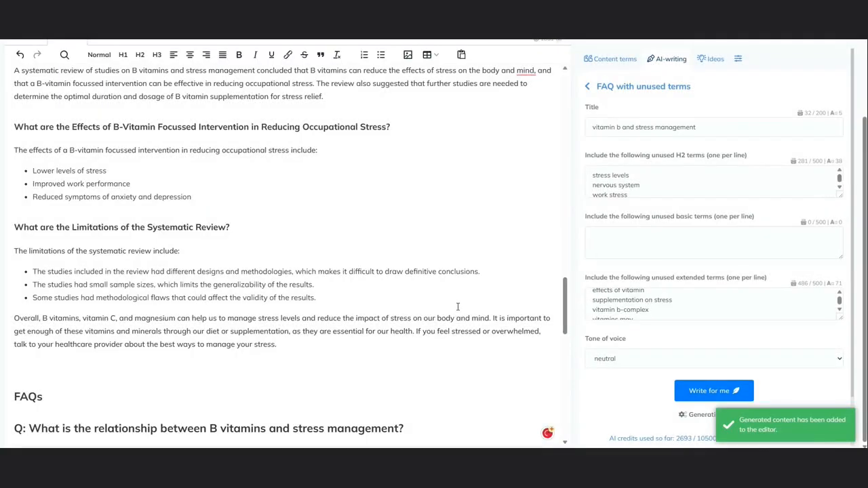
pyautogui.scroll(-3, 318, 341)
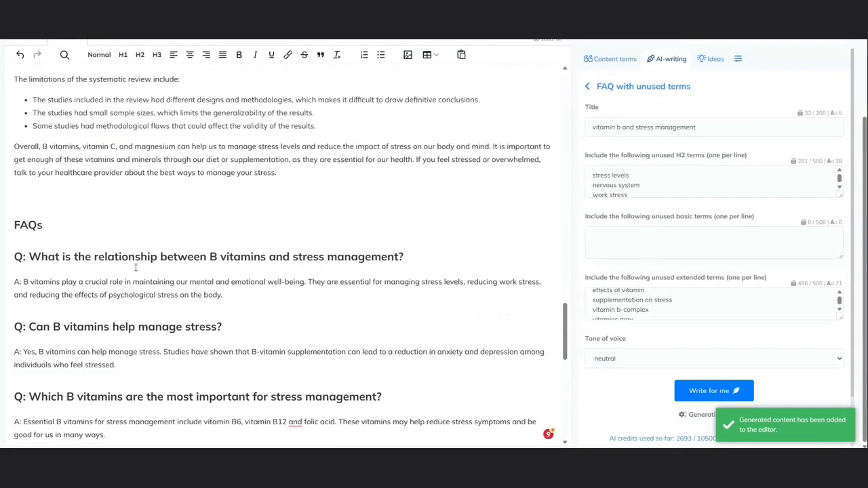
pyautogui.press('BackSpace')
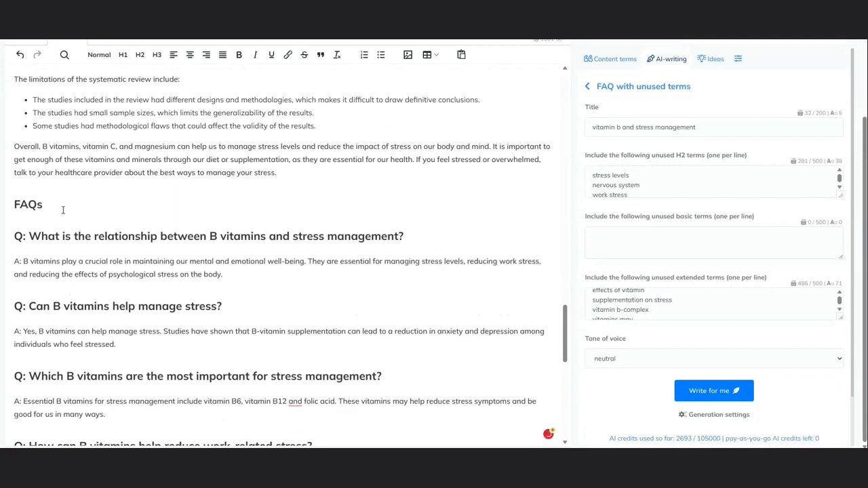
# Check the content score, view the meta title and description, and return to the article's FAQ content
pyautogui.scroll(2, 648, 126)
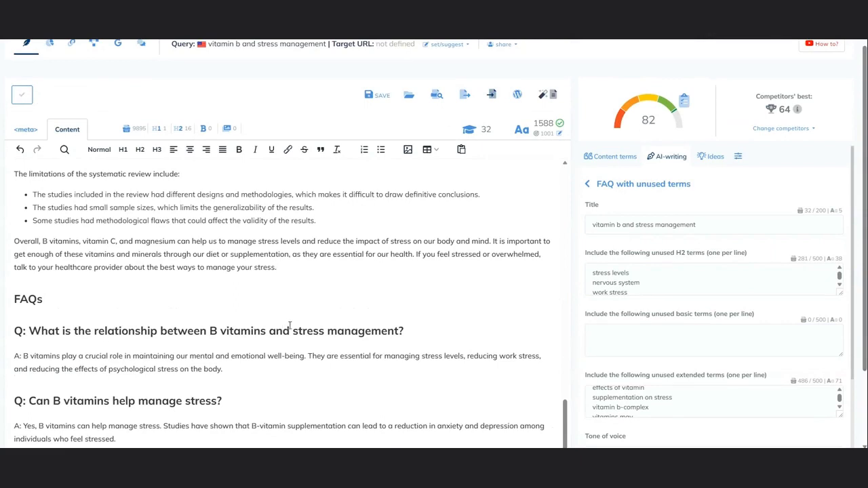
pyautogui.click(32, 131)
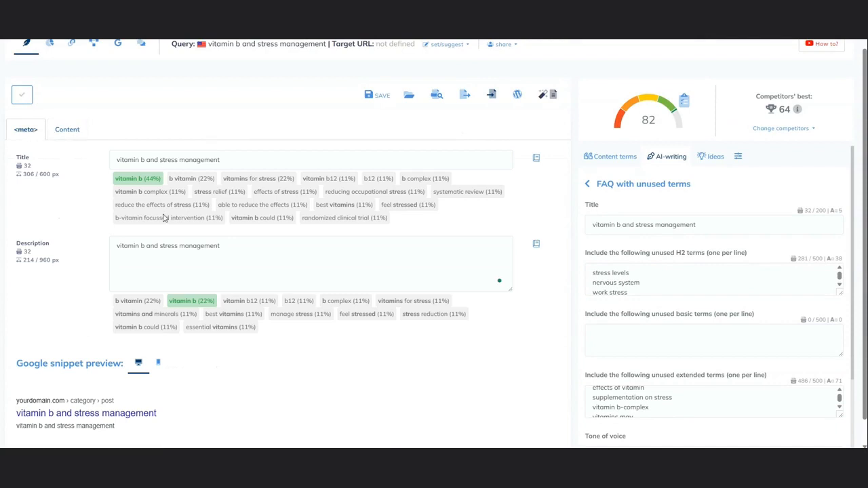
pyautogui.click(76, 130)
pyautogui.scroll(-6, 459, 267)
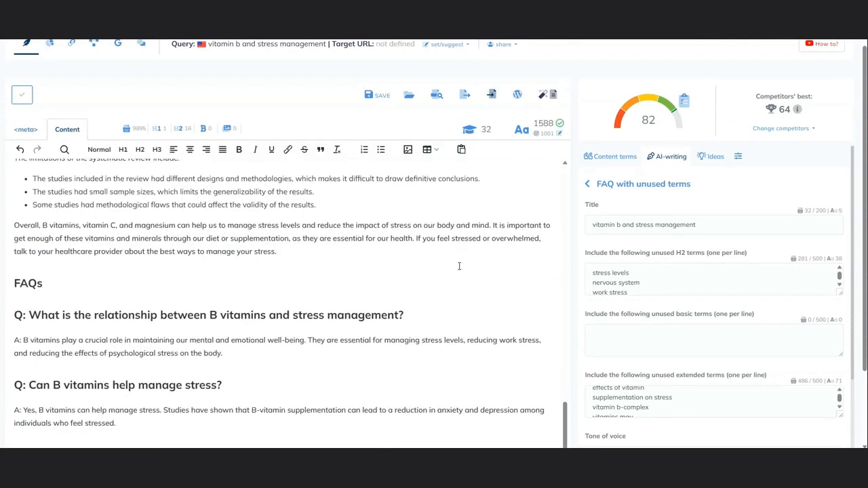
# Review the generated FAQ questions and answers and compare the content score with the competitors' best score
pyautogui.scroll(-8, 459, 267)
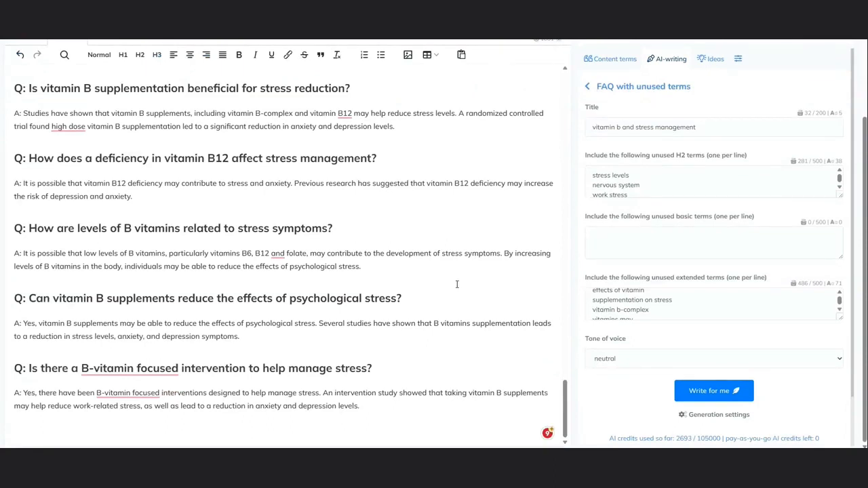
pyautogui.scroll(3, 711, 253)
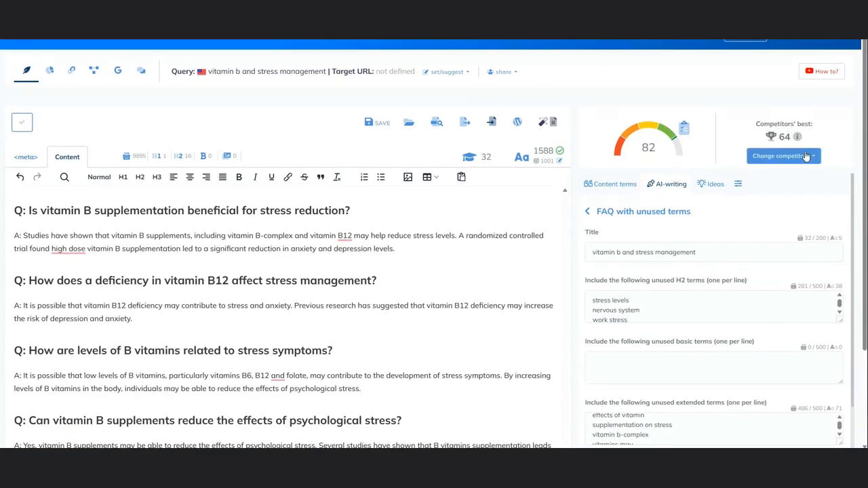
pyautogui.scroll(-3, 369, 317)
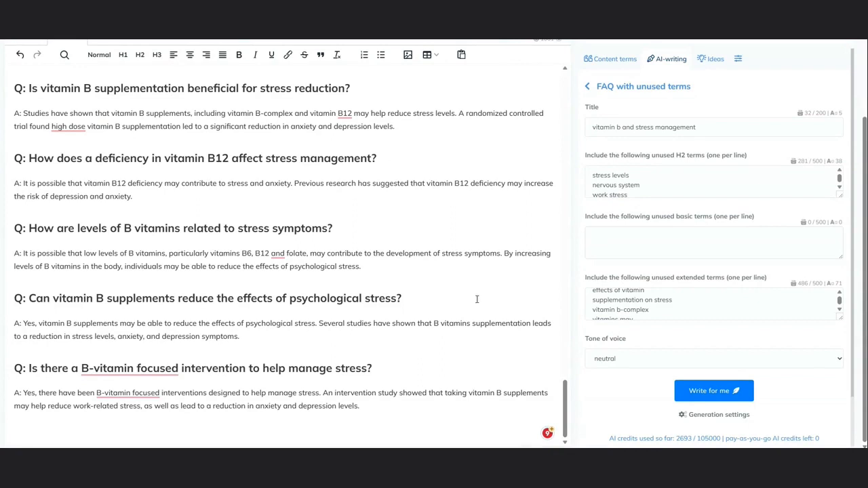
pyautogui.scroll(10, 477, 299)
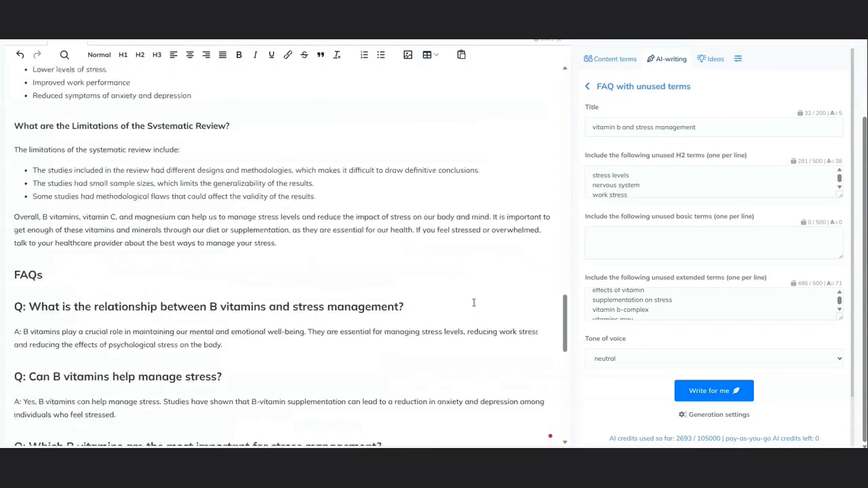
pyautogui.click(33, 266)
pyautogui.click(349, 248)
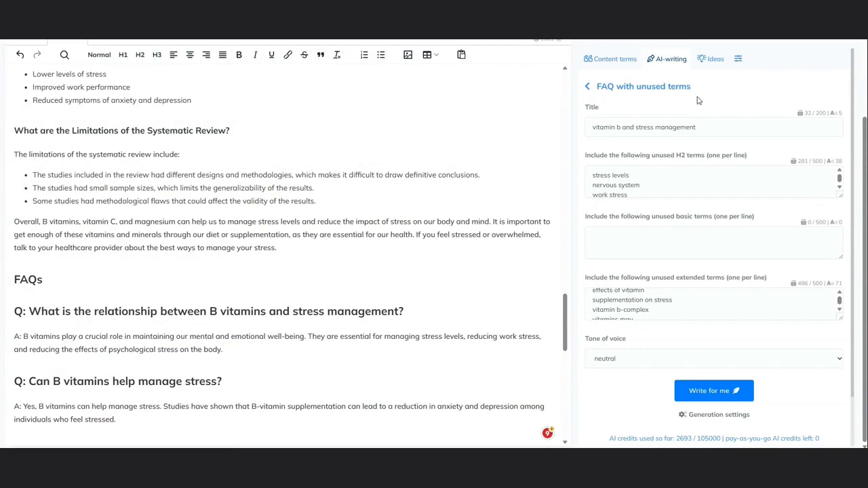
# Leave the FAQ template and open the "Paragraph" AI-writing template
pyautogui.click(587, 88)
pyautogui.click(610, 81)
pyautogui.scroll(-3, 638, 282)
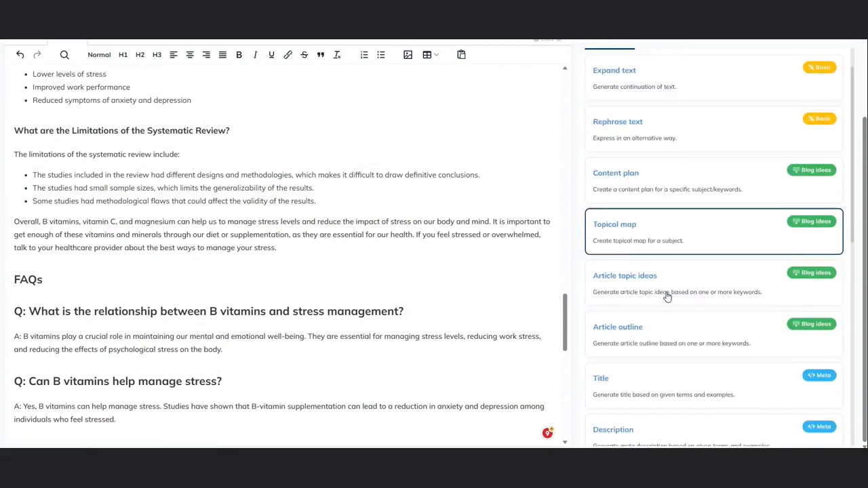
pyautogui.scroll(-3, 645, 349)
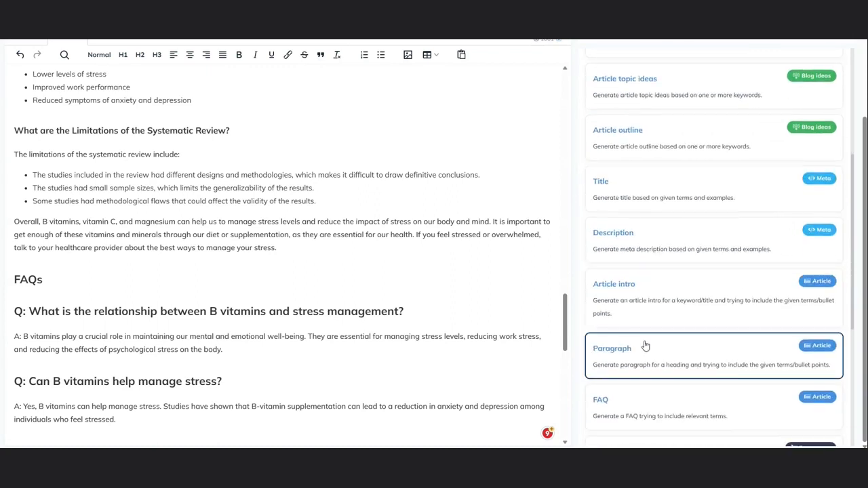
pyautogui.click(627, 301)
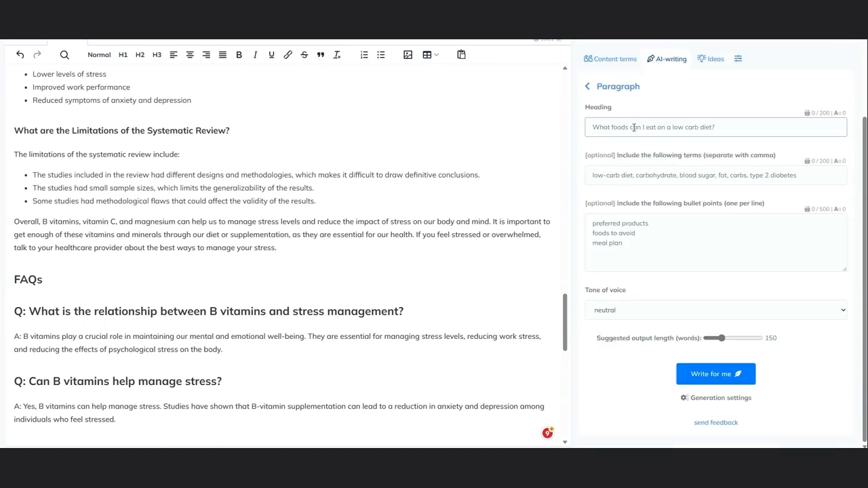
# Copy the phrase "Vitamin B and Stress Management" from the article's H1 title
pyautogui.scroll(15, 353, 162)
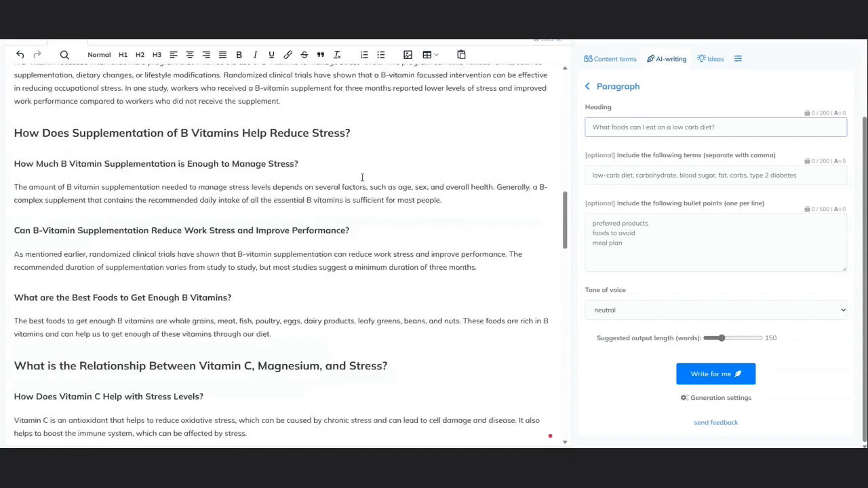
pyautogui.moveTo(13, 98); pyautogui.dragTo(261, 92)
pyautogui.hotkey('ctrl', 'c')
# Insert an empty line between the article's closing "Overall" paragraph and the "FAQs" heading
pyautogui.scroll(-15, 273, 95)
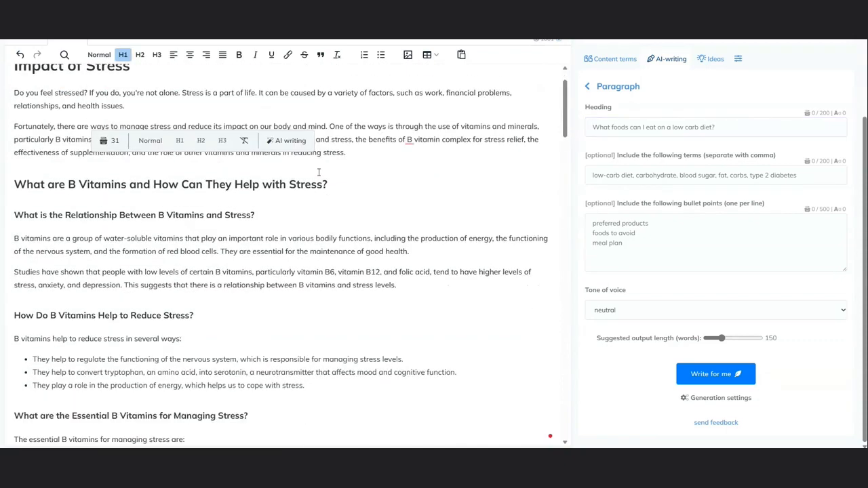
pyautogui.scroll(-5, 231, 257)
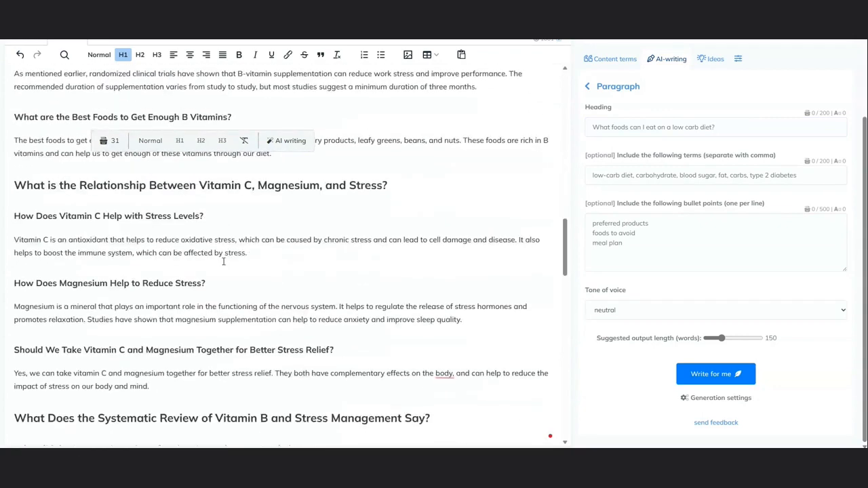
pyautogui.scroll(9, 226, 276)
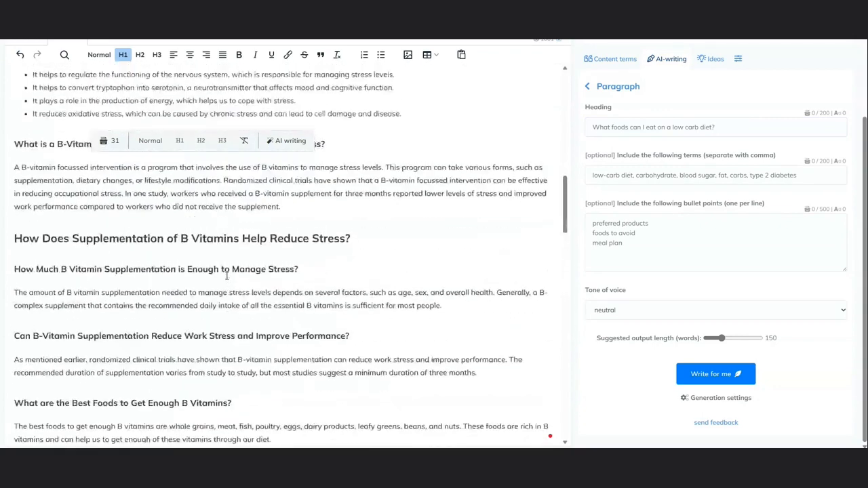
pyautogui.scroll(-9, 227, 276)
pyautogui.scroll(-5, 224, 276)
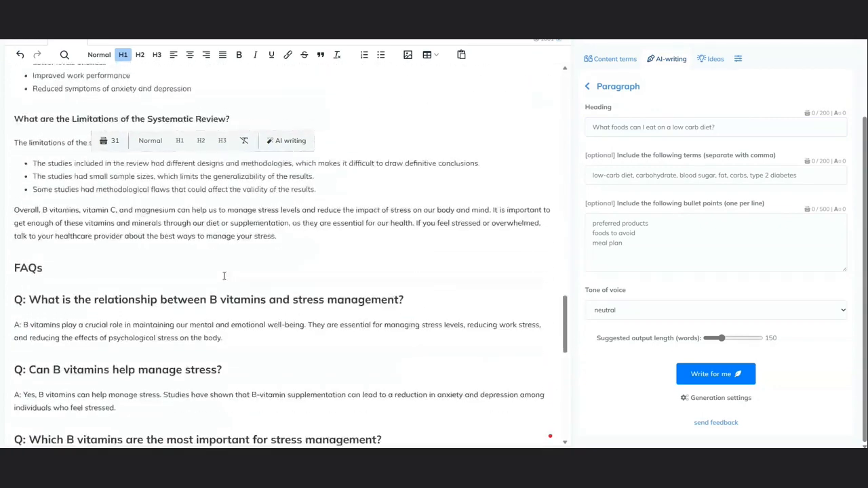
pyautogui.click(279, 233)
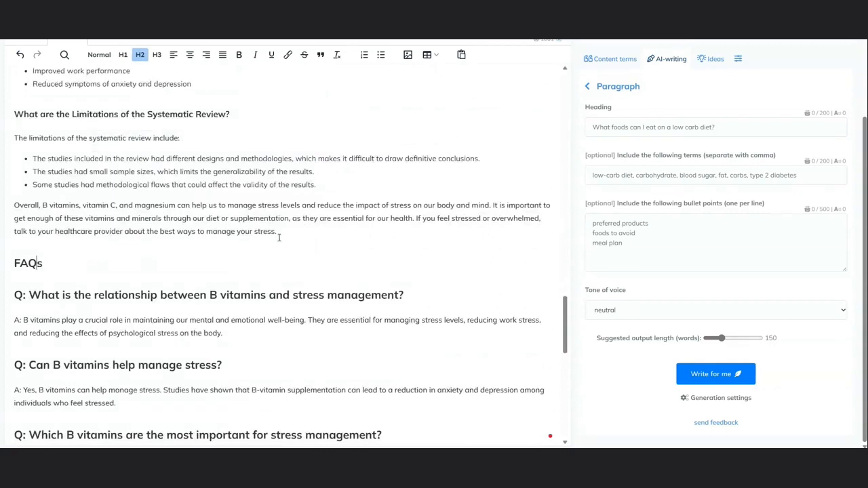
pyautogui.press('Return')
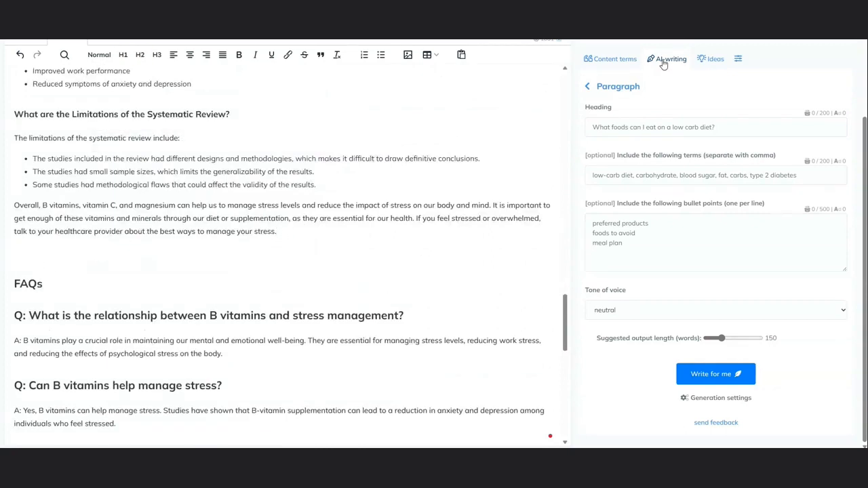
# Generate a neutral paragraph of about 150 words at the empty line, using the copied phrase "Vitamin B and Stress Management" as its heading
pyautogui.click(644, 126)
pyautogui.hotkey('ctrl', 'v')
pyautogui.click(634, 177)
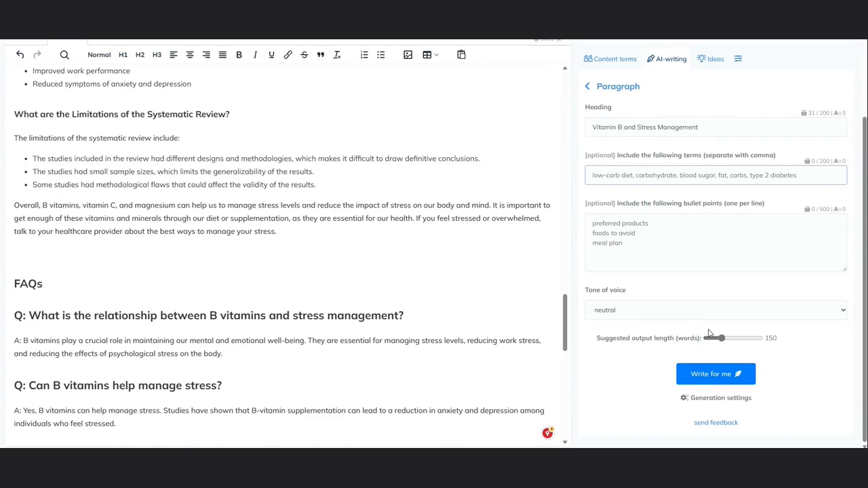
pyautogui.click(714, 374)
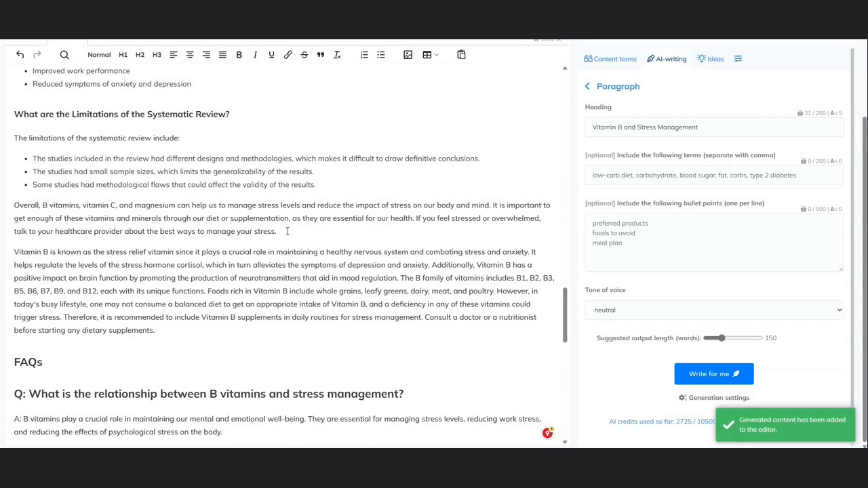
# Add the line "Conclusion" above the newly generated paragraph and format it as an H2 heading
pyautogui.click(288, 231)
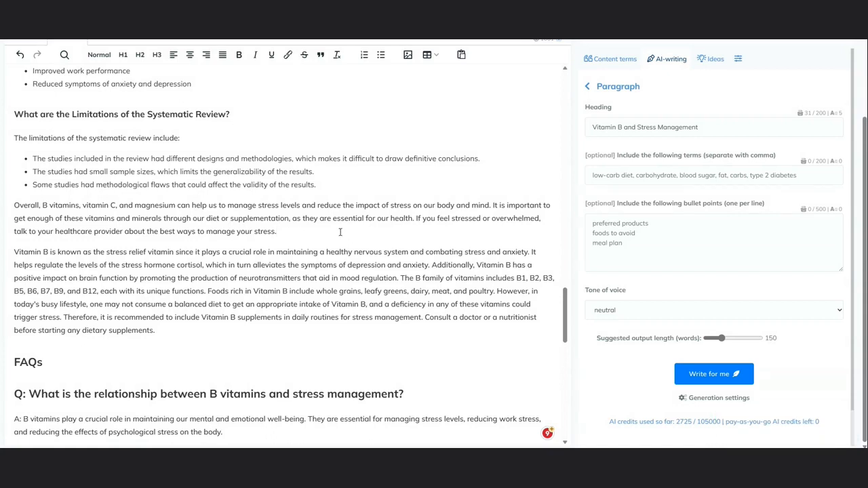
pyautogui.press('Return')
pyautogui.write('C')
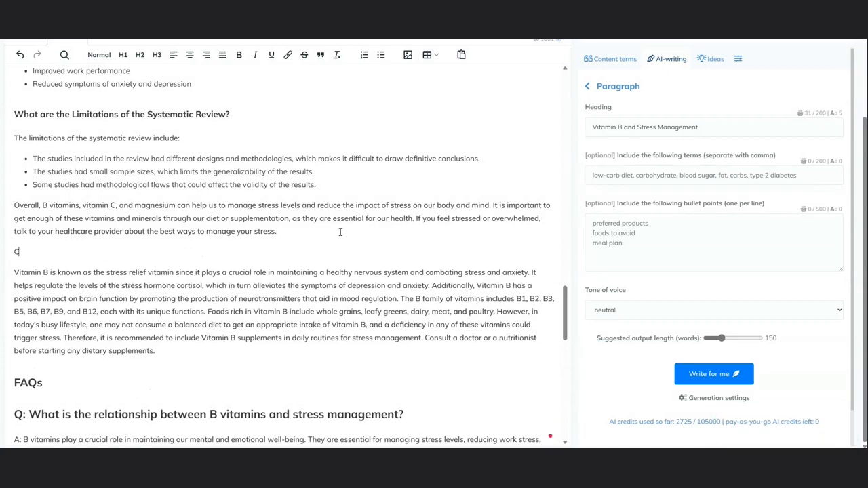
pyautogui.write('oncul')
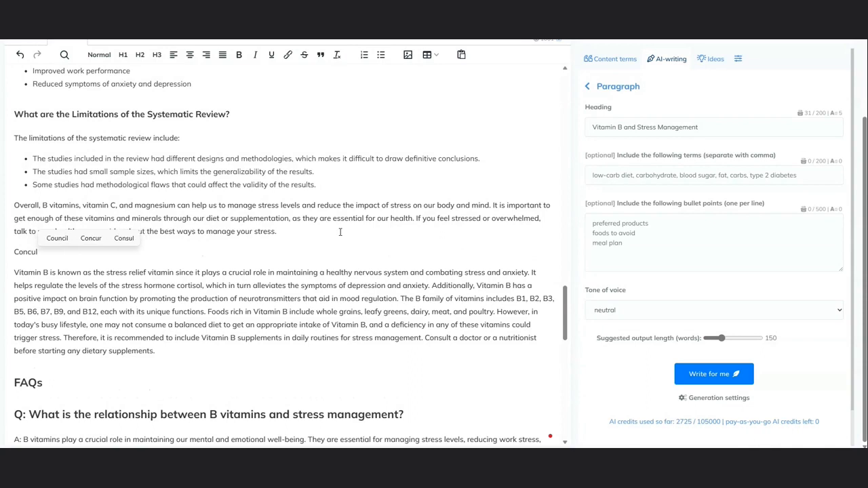
pyautogui.press('BackSpace')
pyautogui.press('BackSpace')
pyautogui.write('luion')
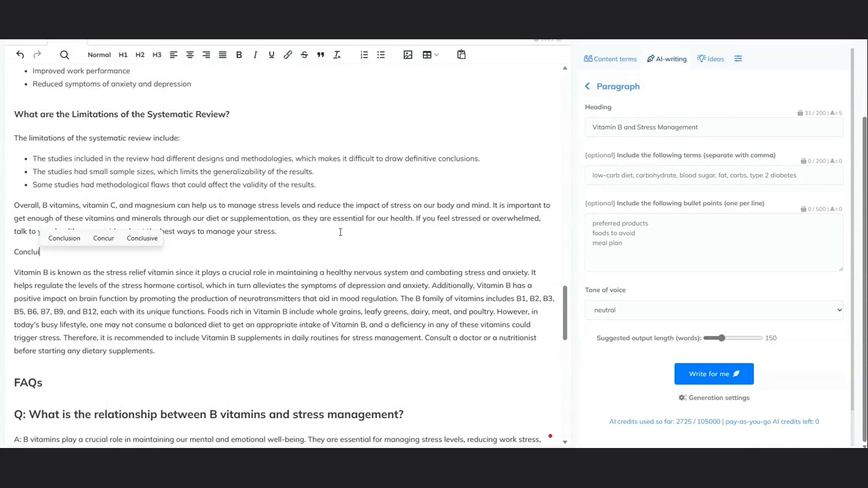
pyautogui.click(73, 238)
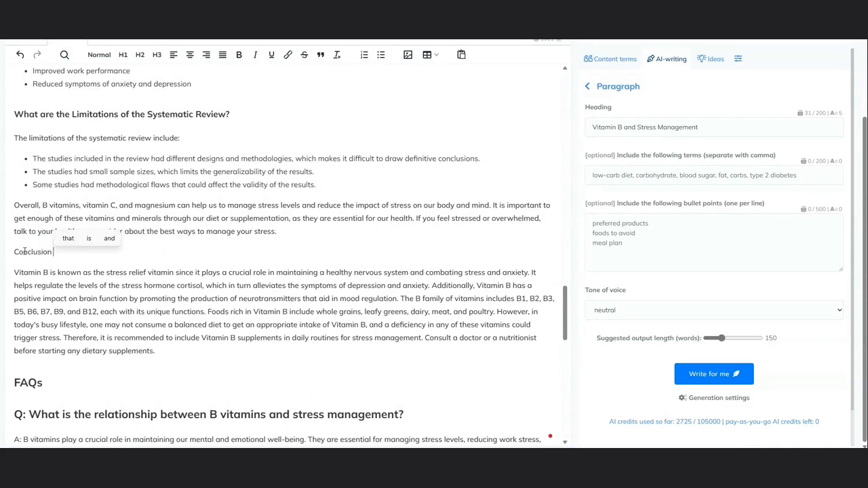
pyautogui.doubleClick(26, 252)
pyautogui.click(140, 55)
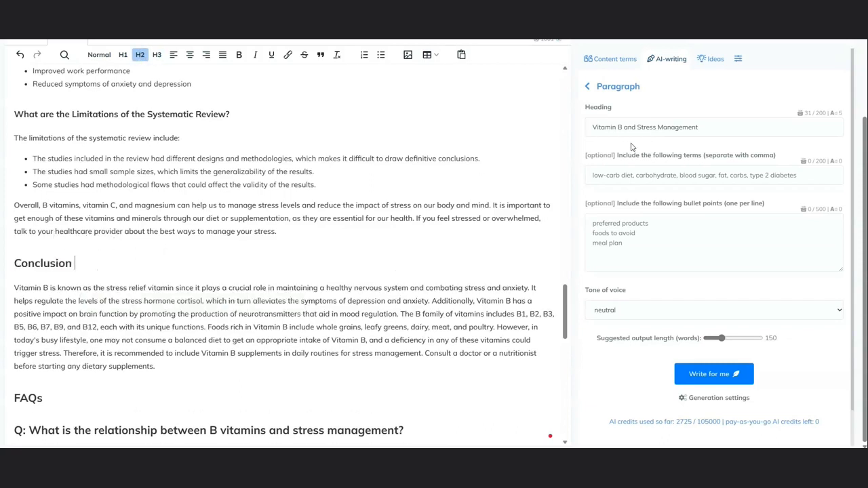
# Check the content score and split the conclusion into two paragraphs, starting the second at "The B family of vitamins includes"
pyautogui.scroll(2, 472, 211)
pyautogui.scroll(2, 769, 160)
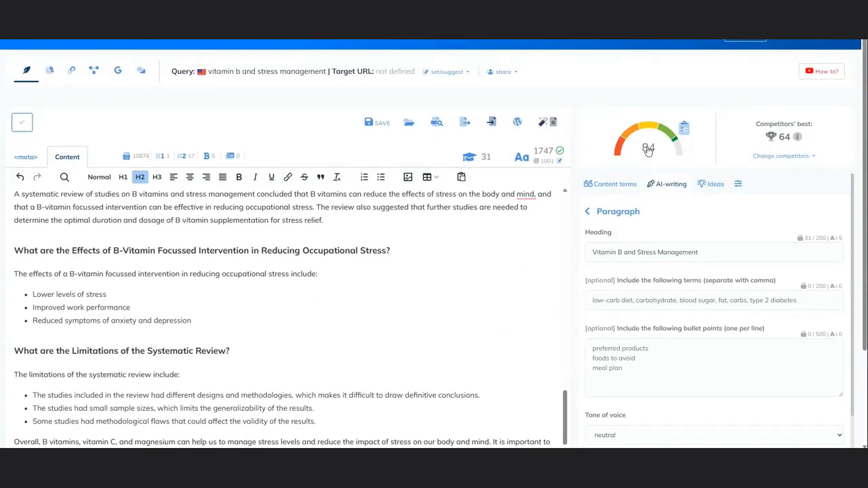
pyautogui.scroll(-1, 354, 287)
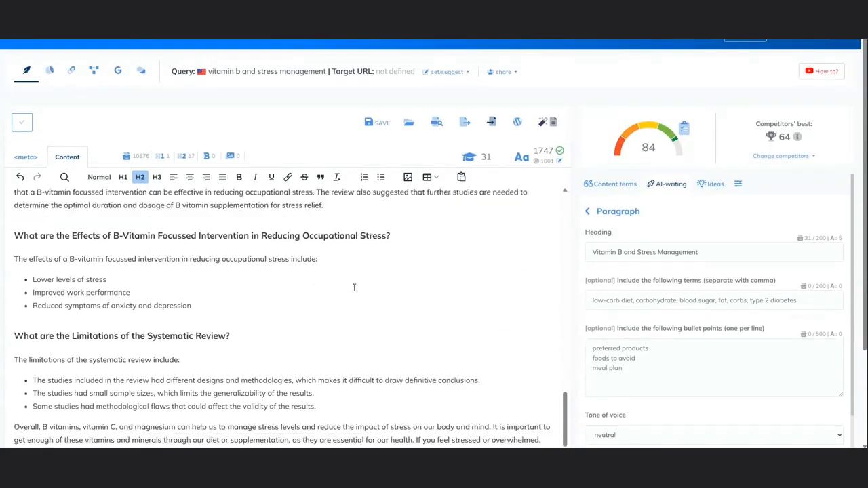
pyautogui.scroll(-3, 354, 287)
pyautogui.scroll(-3, 168, 347)
pyautogui.click(171, 320)
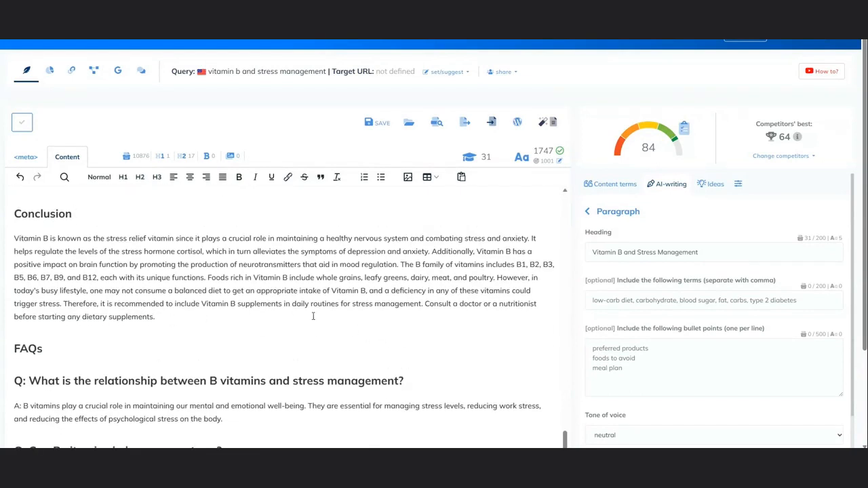
pyautogui.scroll(-3, 306, 304)
pyautogui.scroll(4, 418, 307)
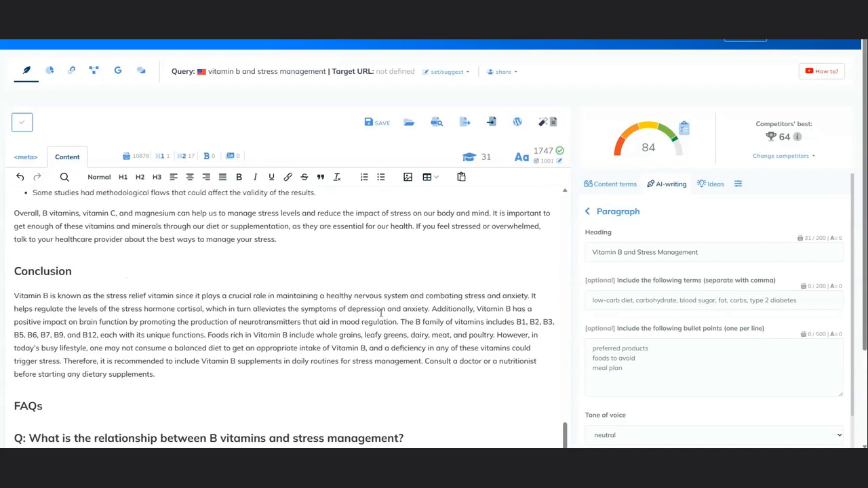
pyautogui.press('Return')
pyautogui.click(410, 338)
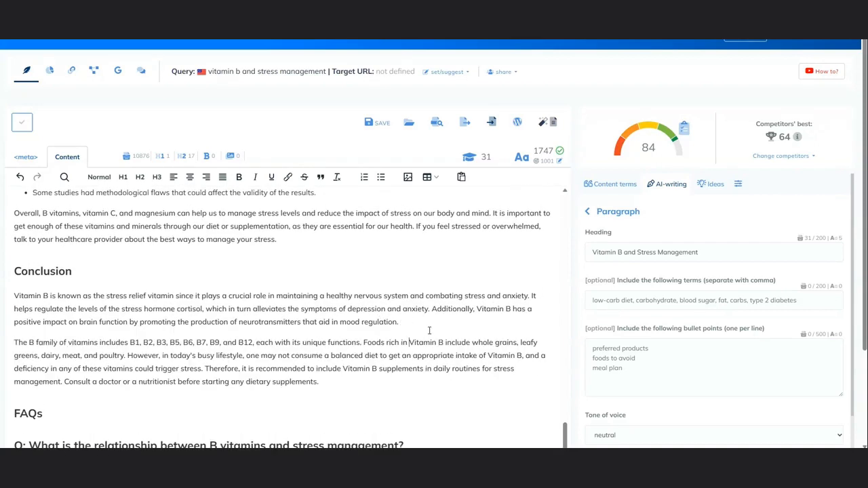
# Review the FAQ section and the article sections above it
pyautogui.scroll(-3, 421, 271)
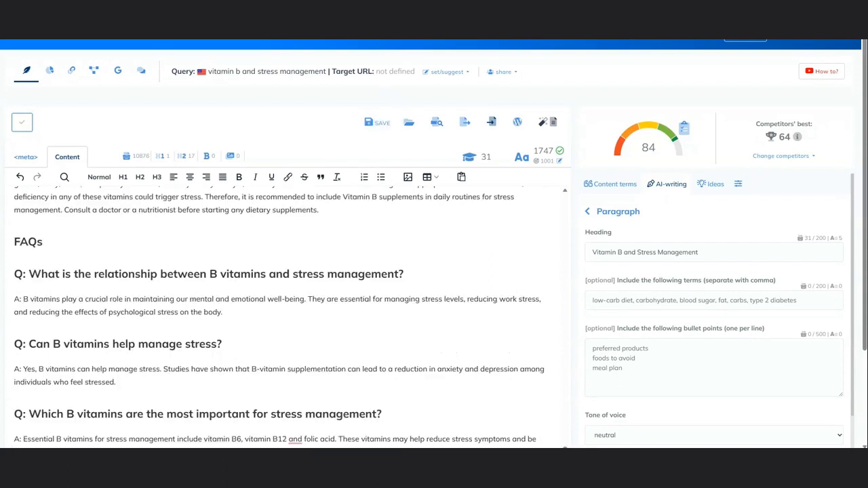
pyautogui.scroll(-4, 275, 283)
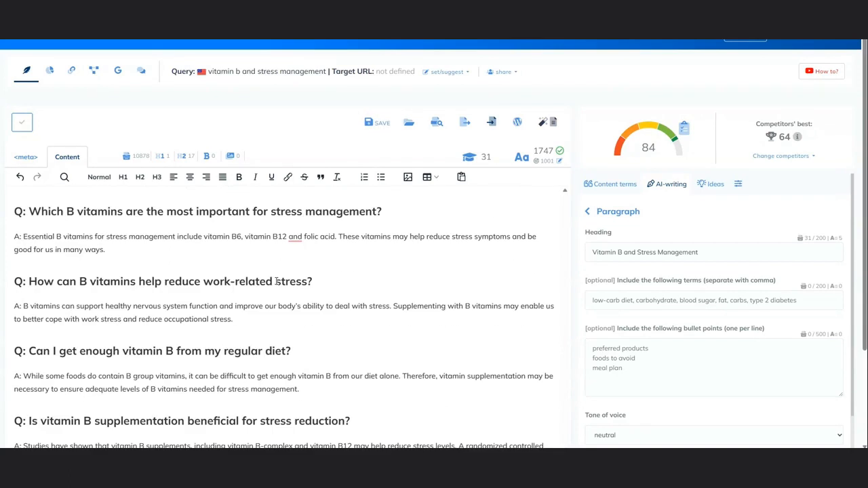
pyautogui.scroll(4, 160, 263)
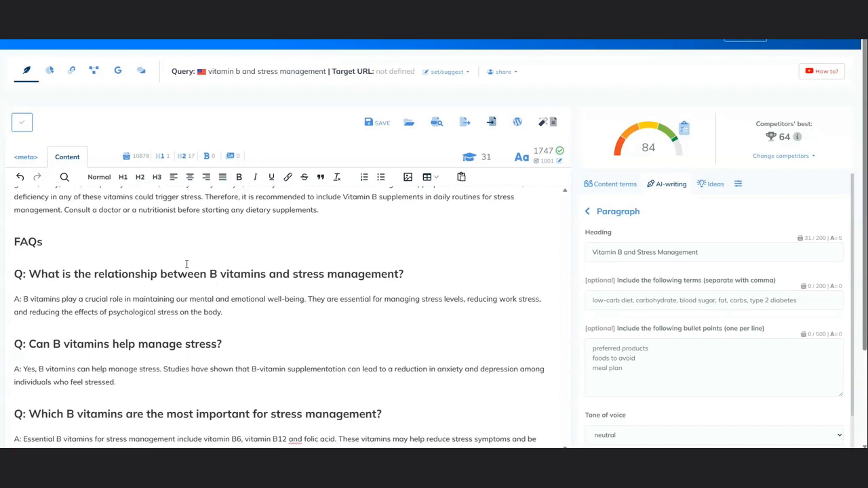
pyautogui.scroll(10, 186, 264)
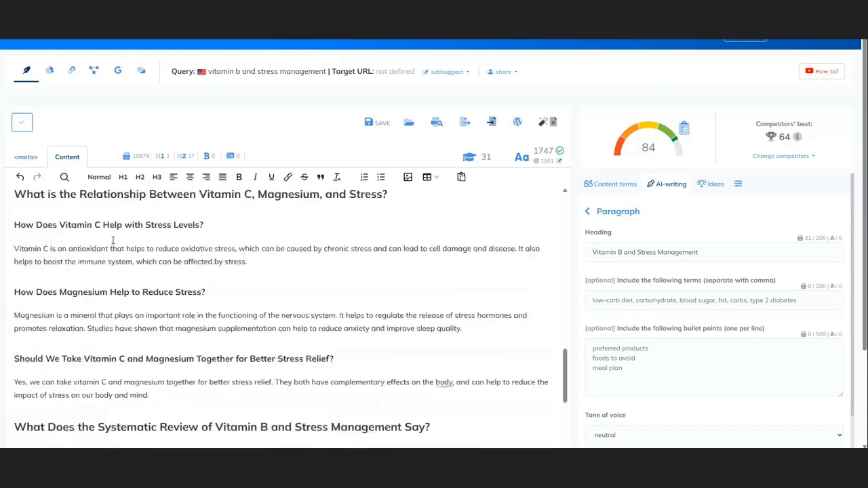
pyautogui.scroll(1, 204, 244)
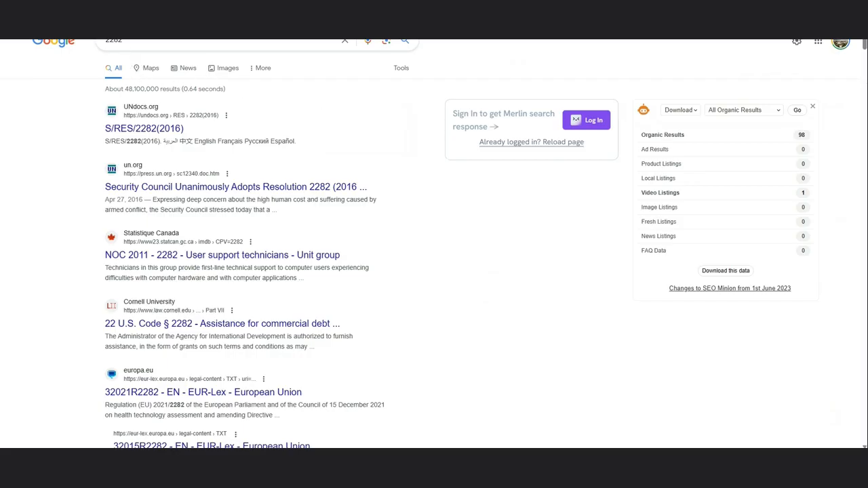
# Switch to Calculator and subtract the earlier count of 2282 AI credits from the current 2725 used credits
pyautogui.click(326, 446)
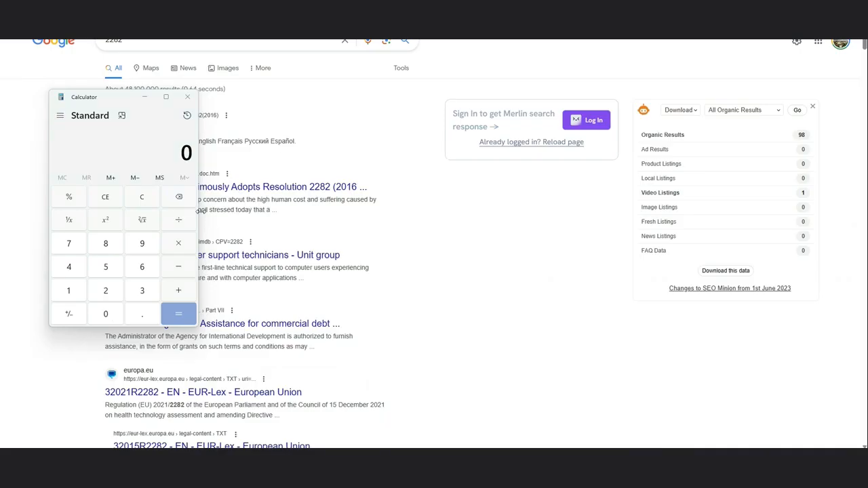
pyautogui.click(105, 290)
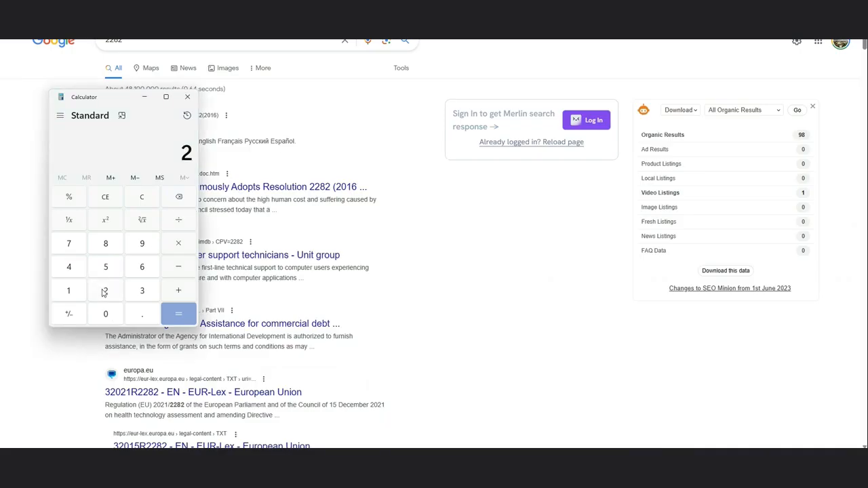
pyautogui.click(68, 245)
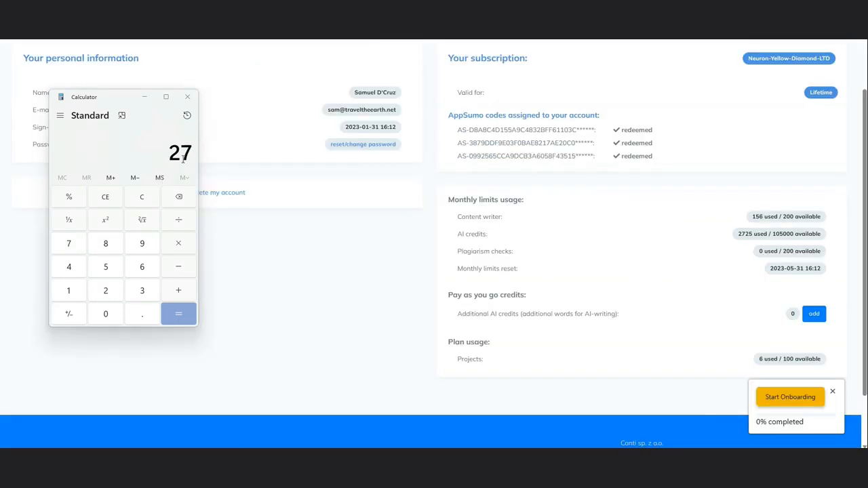
pyautogui.click(106, 290)
pyautogui.click(105, 267)
pyautogui.click(178, 267)
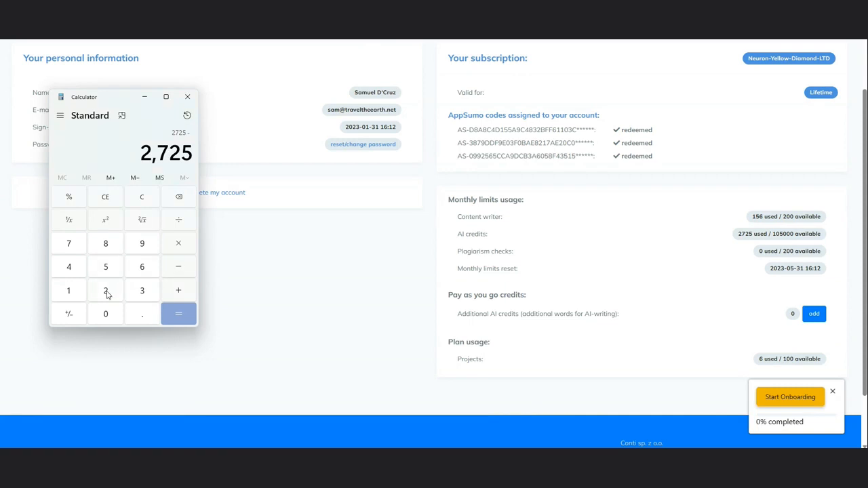
pyautogui.click(105, 292)
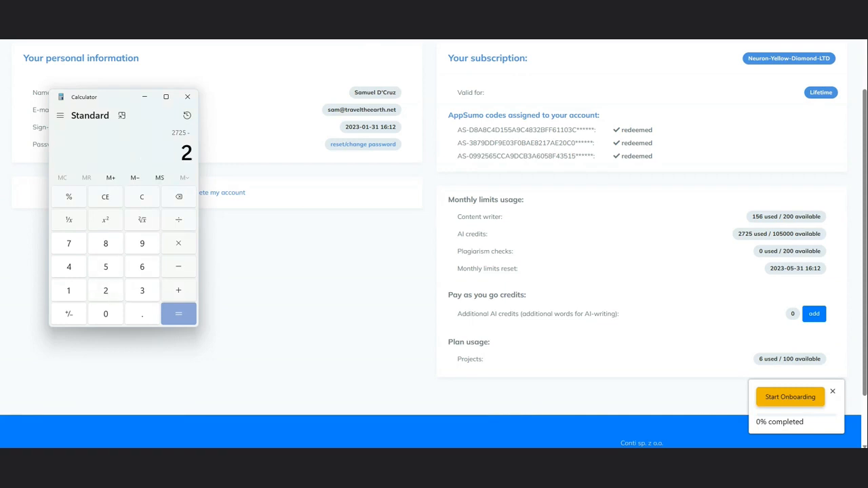
pyautogui.click(105, 290)
pyautogui.click(107, 244)
pyautogui.click(113, 293)
pyautogui.click(176, 316)
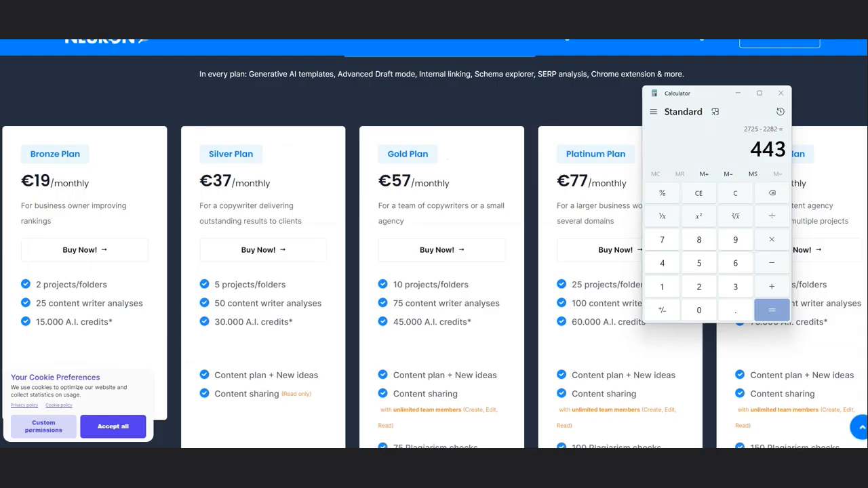
# Clear the calculator and divide the Gold Plan's monthly price of 57 by its 45000 AI credits
pyautogui.click(740, 196)
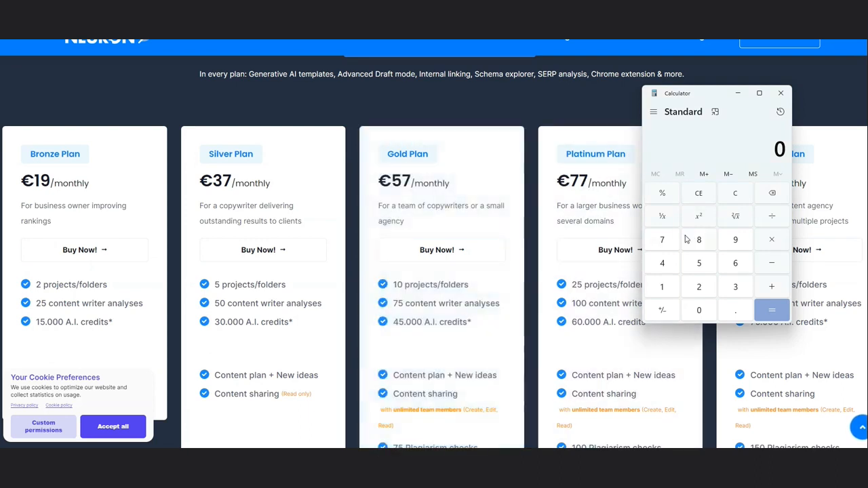
pyautogui.click(701, 266)
pyautogui.click(671, 246)
pyautogui.click(771, 217)
pyautogui.click(663, 266)
pyautogui.click(698, 267)
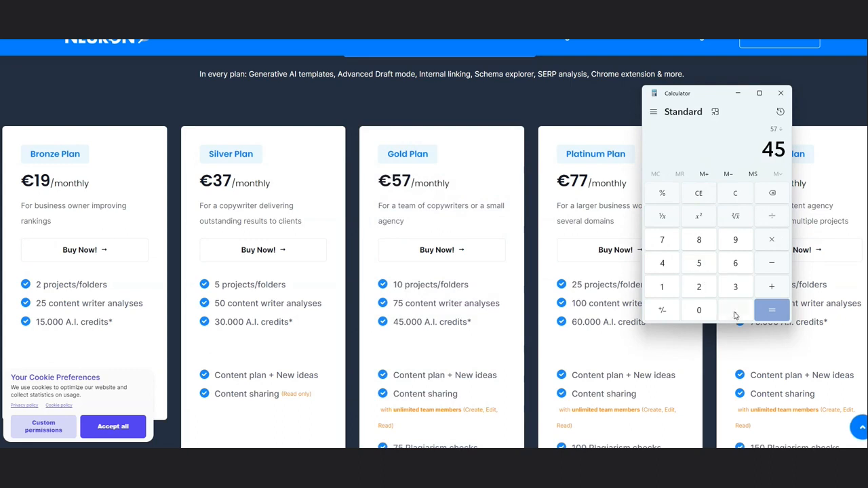
pyautogui.doubleClick(703, 312)
pyautogui.click(705, 314)
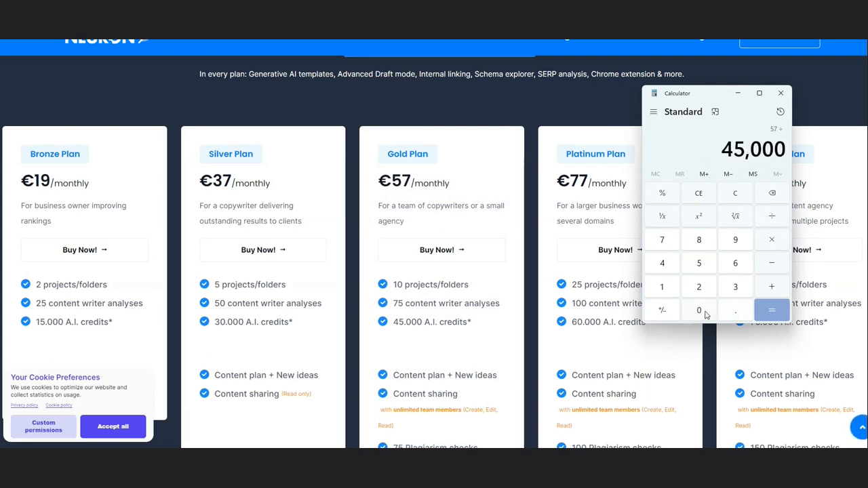
pyautogui.click(772, 312)
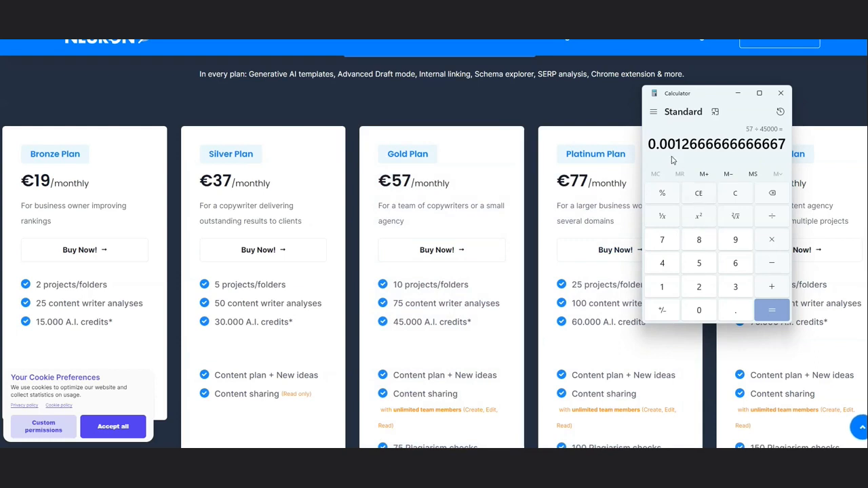
# Multiply the cost per credit by the 443 credits spent and highlight the result up to its second decimal
pyautogui.click(771, 238)
pyautogui.click(662, 263)
pyautogui.click(662, 265)
pyautogui.click(731, 290)
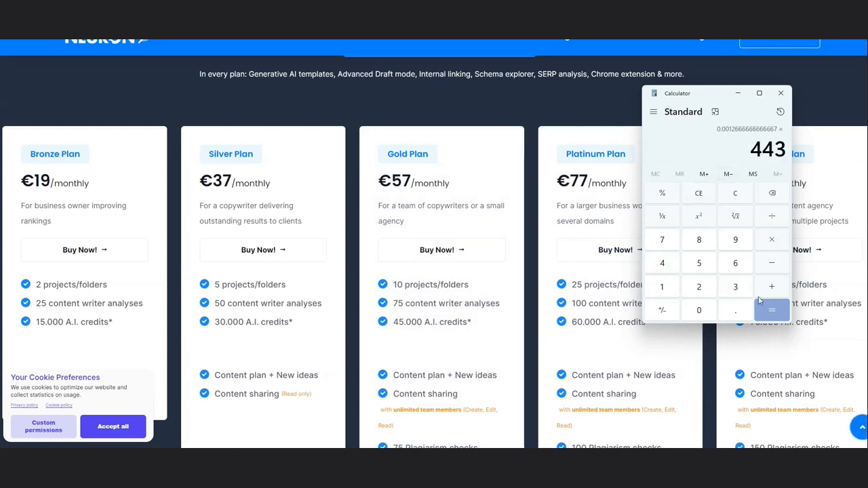
pyautogui.click(774, 312)
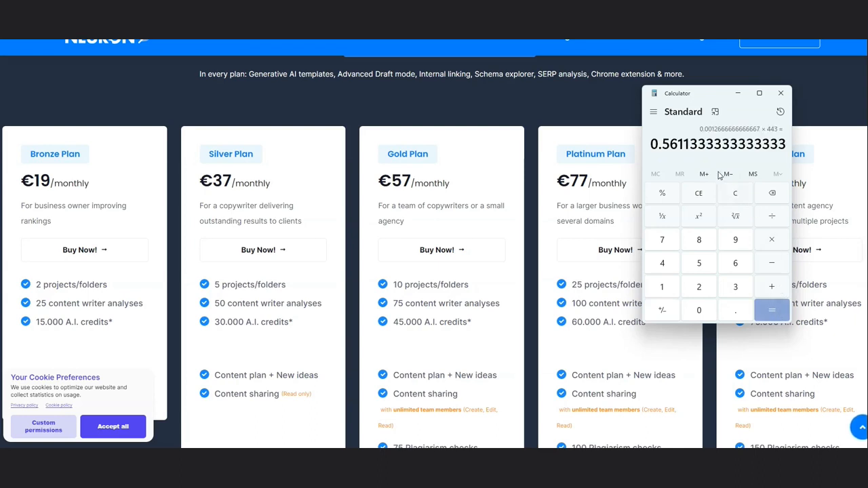
pyautogui.moveTo(652, 144); pyautogui.dragTo(675, 144)
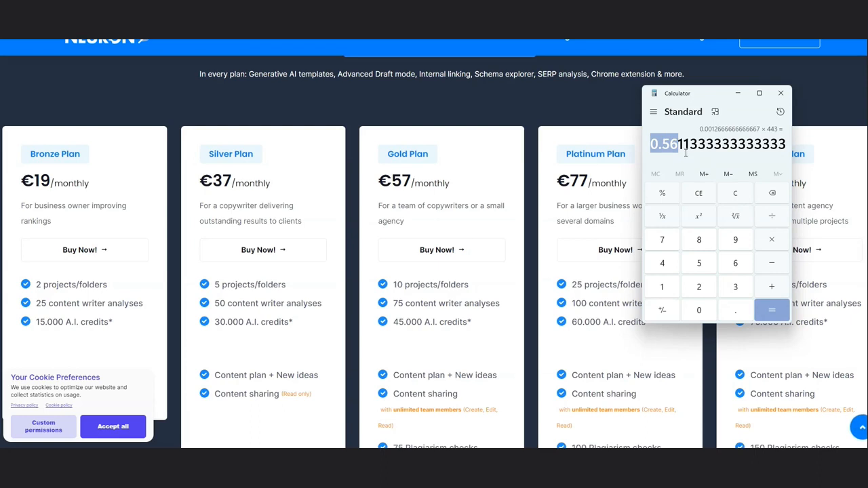
# Return to the article editor and review the FAQs, the conclusion and the sections up to the main title
pyautogui.hotkey('alt', 'Tab')
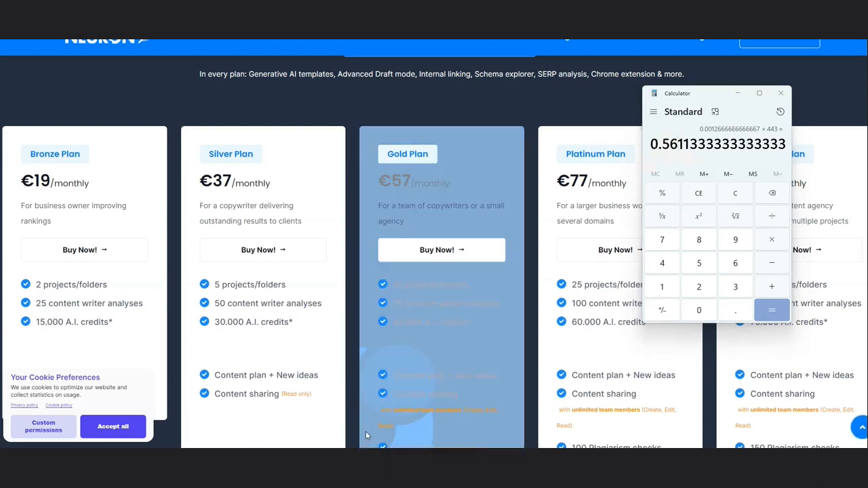
pyautogui.click(262, 459)
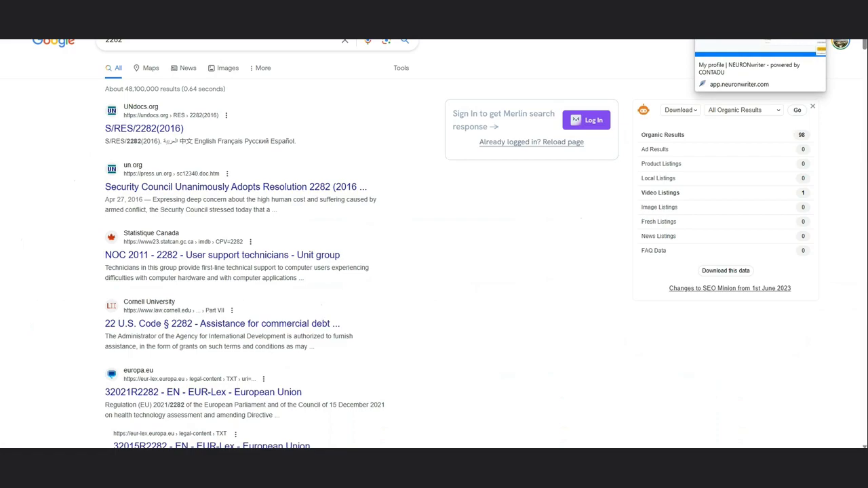
pyautogui.click(680, 9)
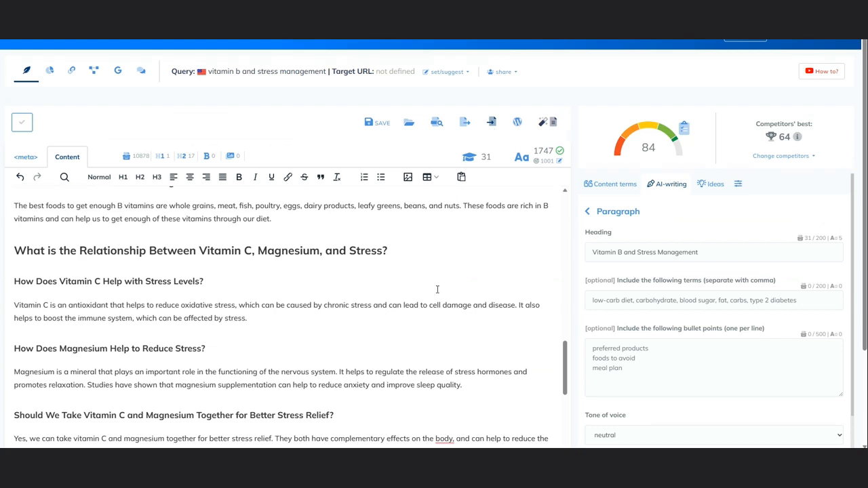
pyautogui.scroll(-5, 429, 346)
pyautogui.scroll(-10, 429, 346)
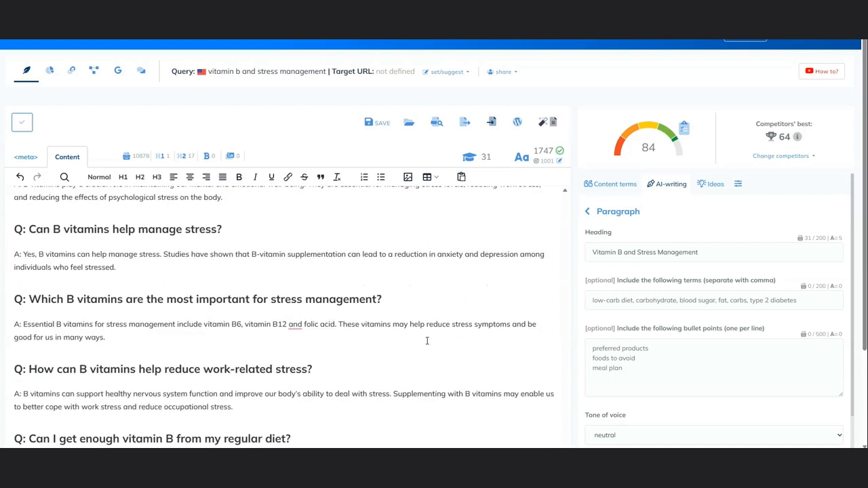
pyautogui.scroll(3, 427, 341)
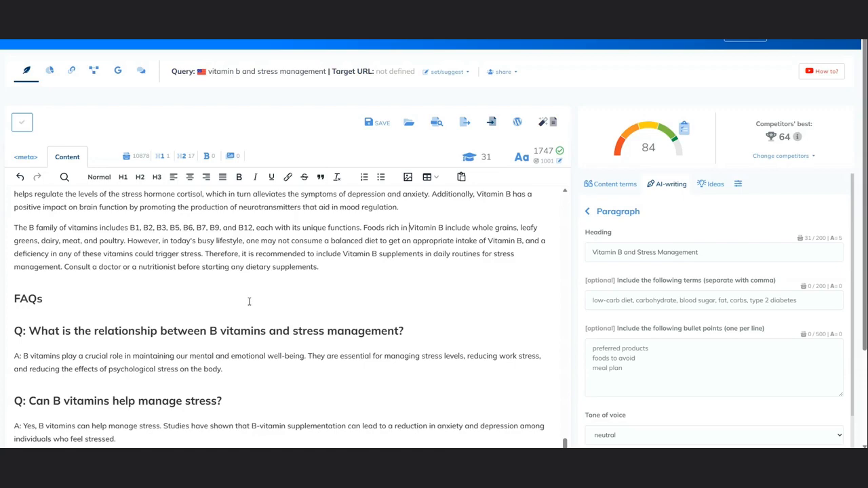
pyautogui.scroll(15, 373, 284)
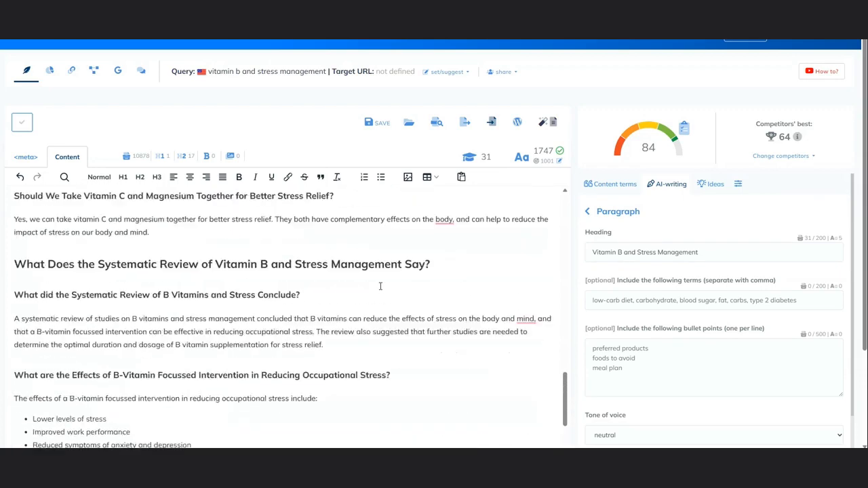
pyautogui.scroll(15, 381, 286)
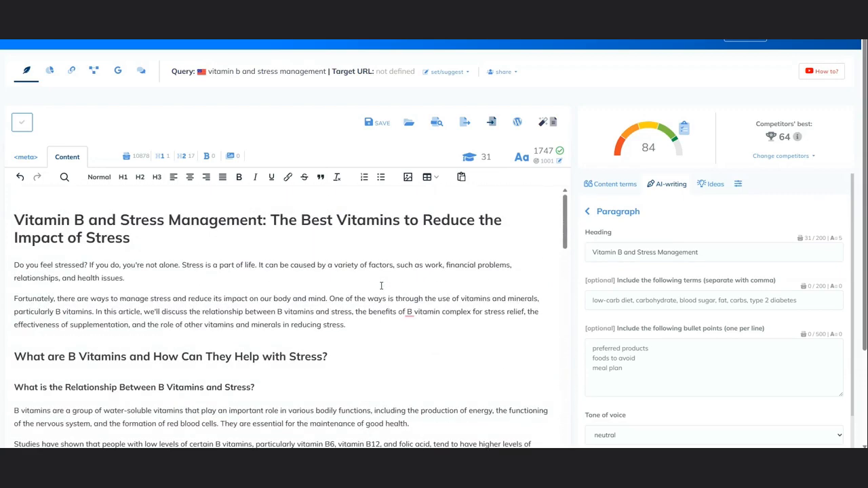
pyautogui.click(162, 241)
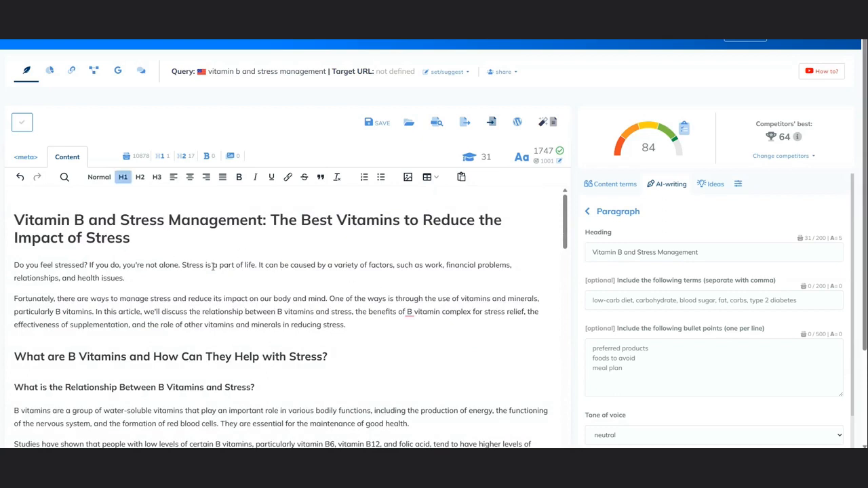